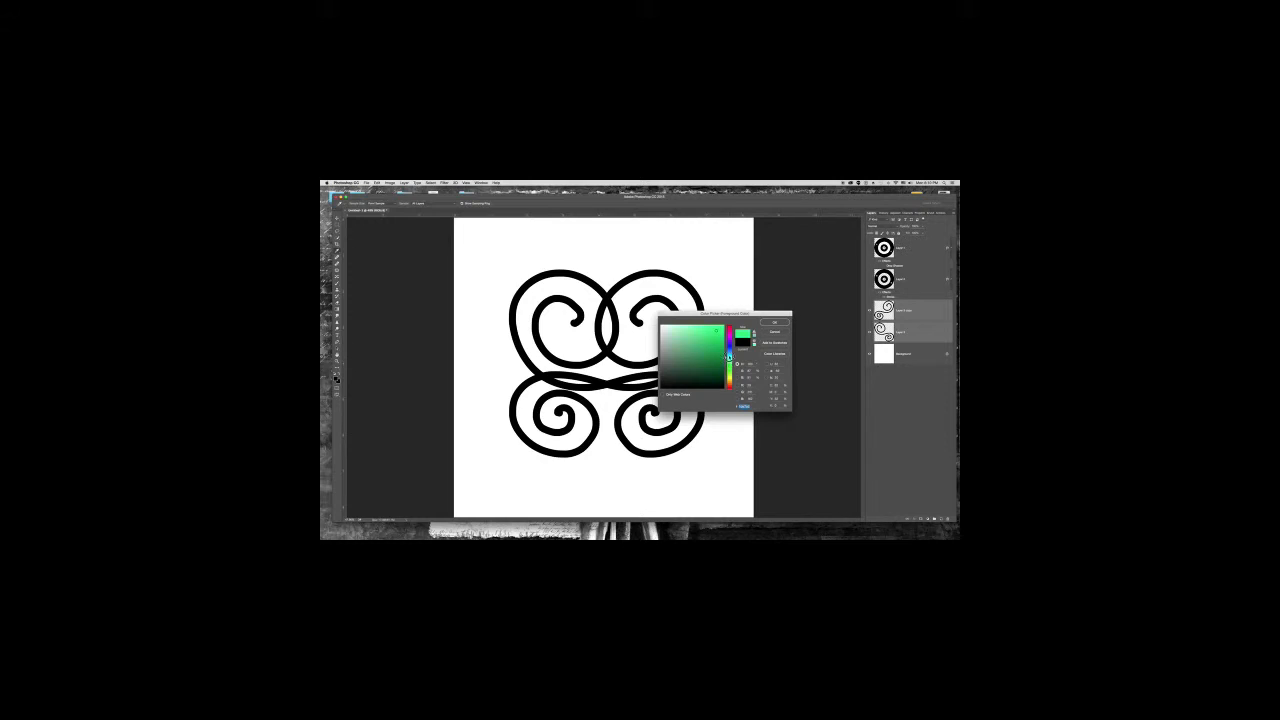
Step: Set the foreground color to teal and stamp the four-spiral brush once on a new layer above the spiral layers
{"action": "left_click", "coordinate": [707, 348]}
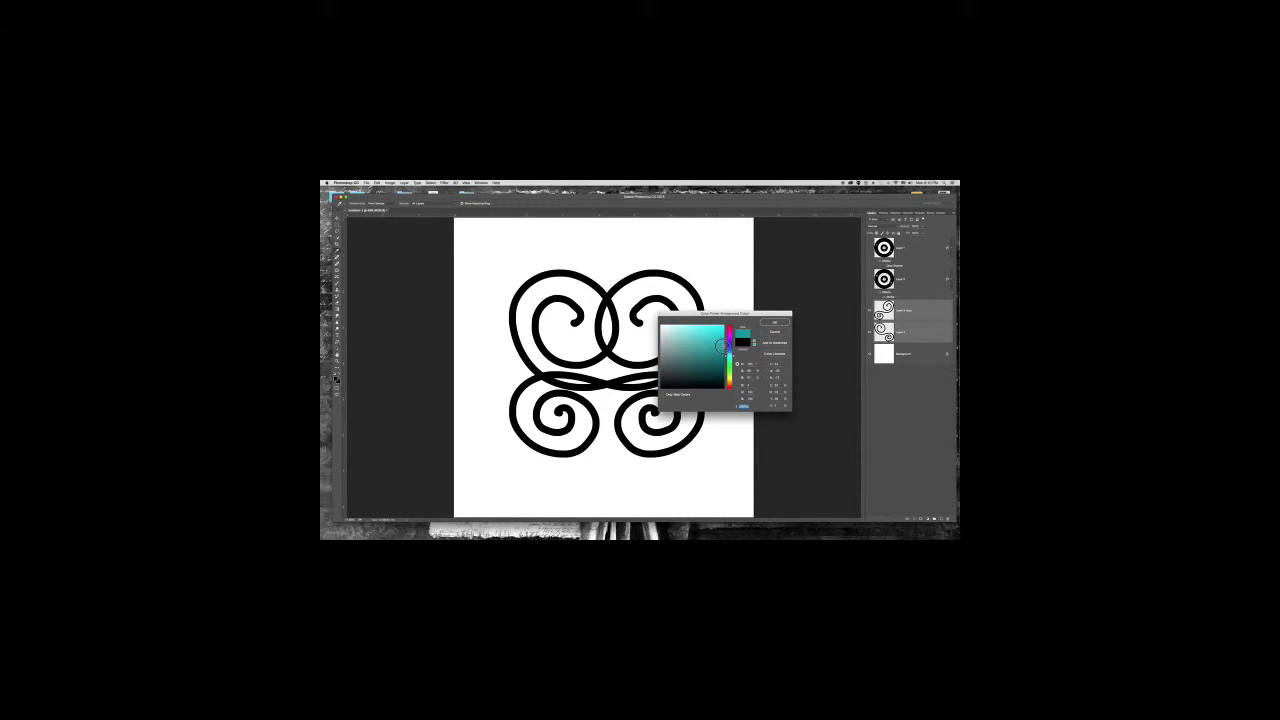
{"action": "left_click", "coordinate": [767, 323]}
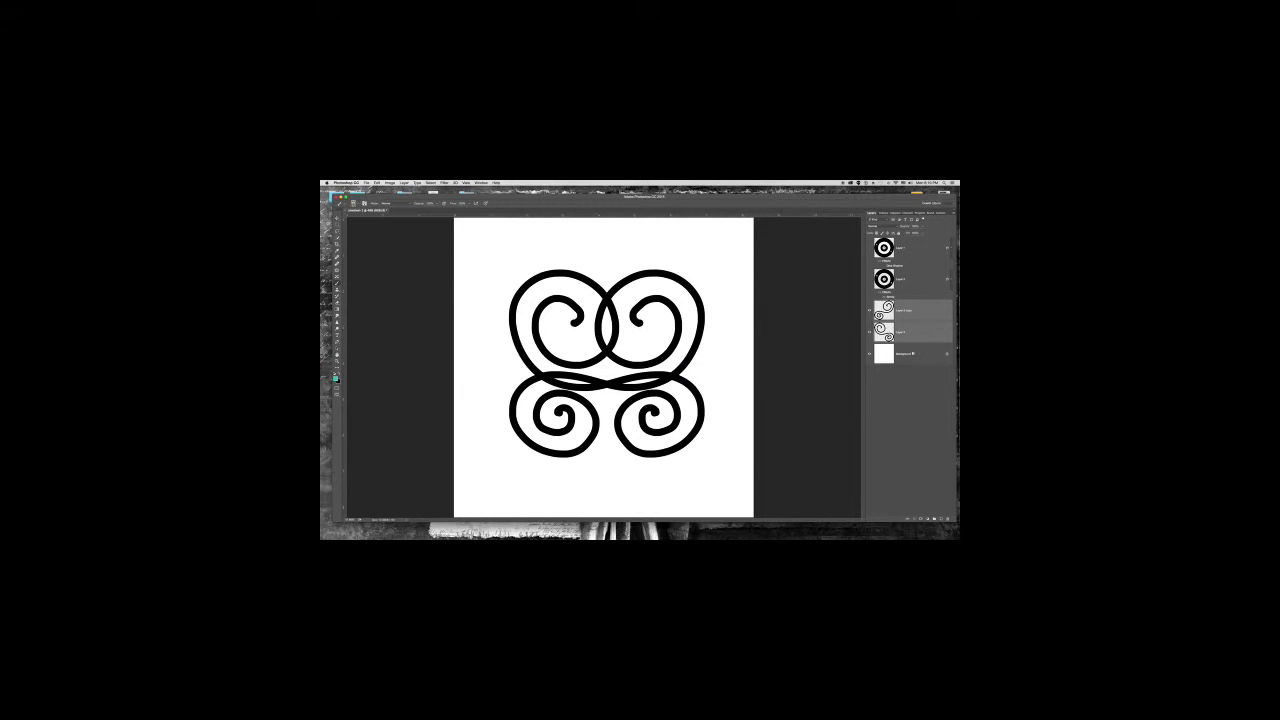
{"action": "left_click", "coordinate": [907, 375]}
{"action": "left_click", "coordinate": [920, 313]}
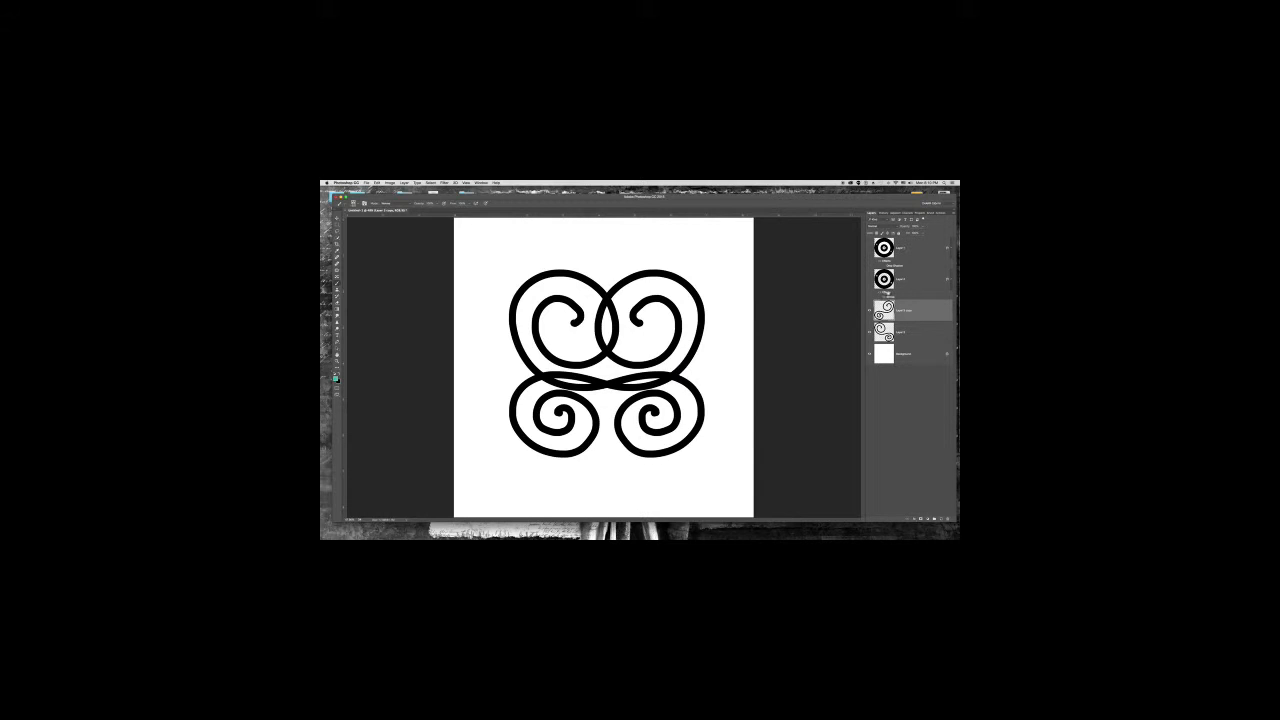
{"action": "key", "text": "super+shift+n"}
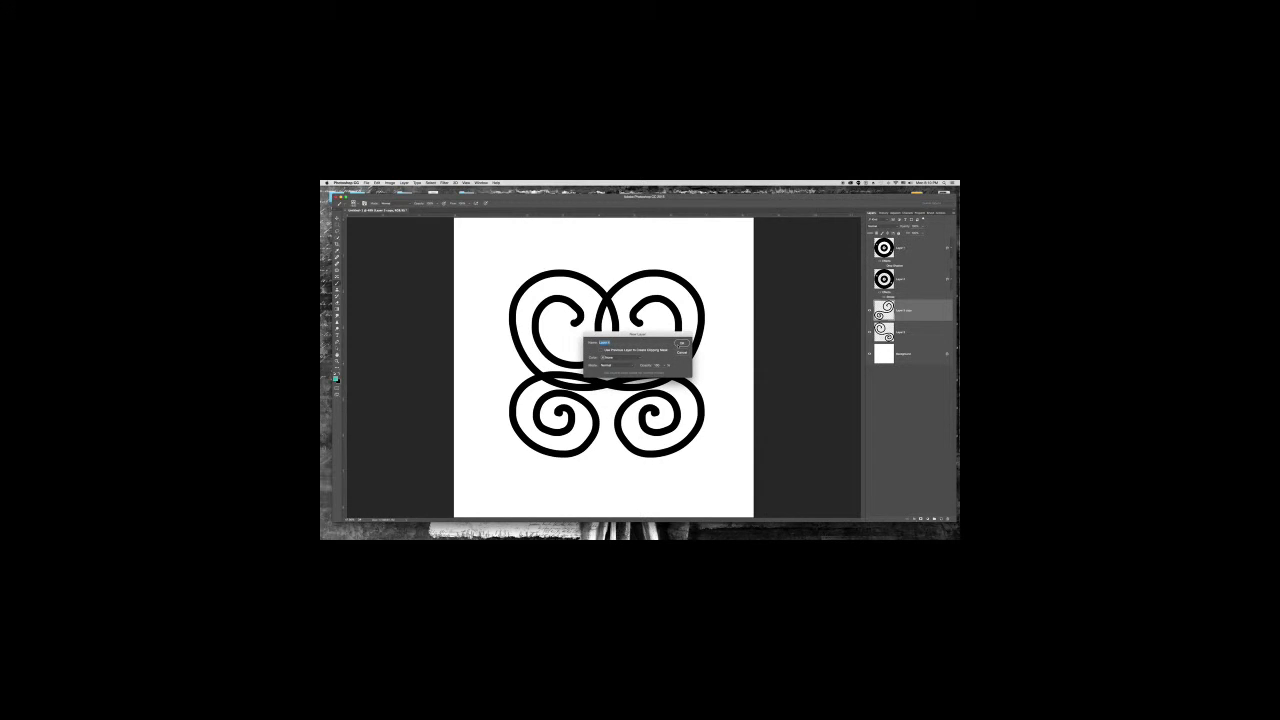
{"action": "left_click", "coordinate": [681, 345]}
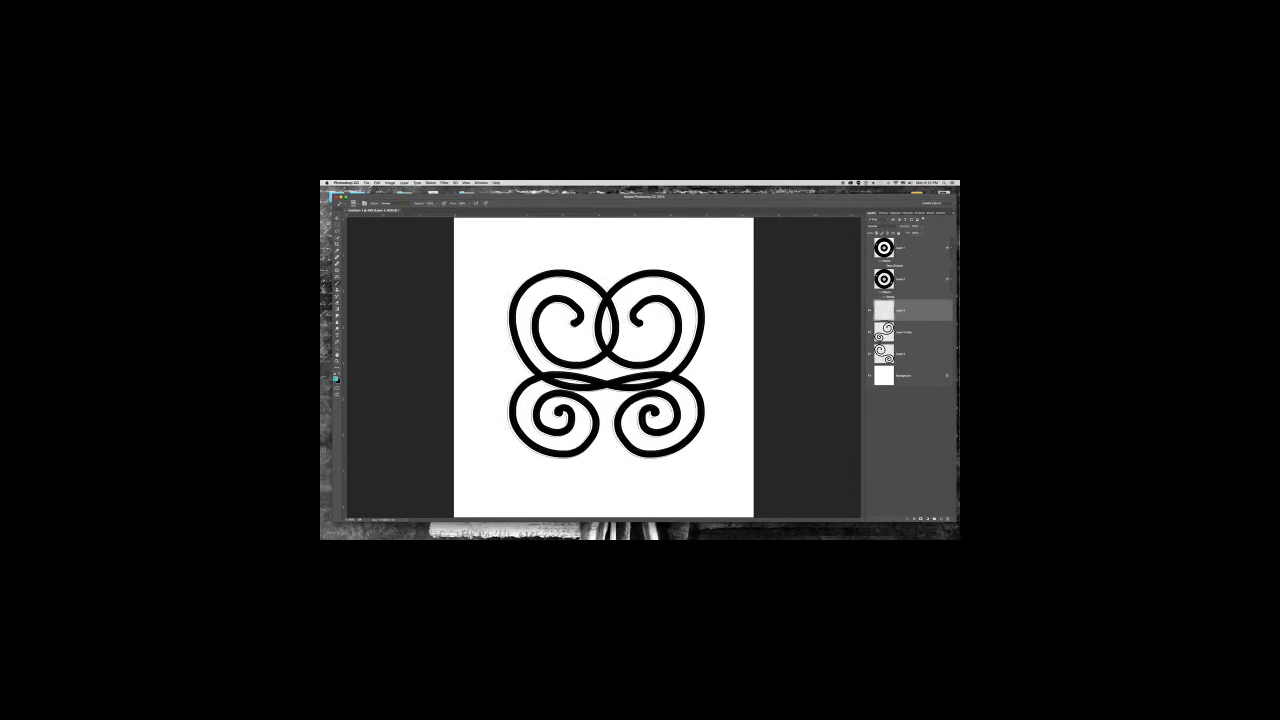
{"action": "left_click", "coordinate": [607, 375]}
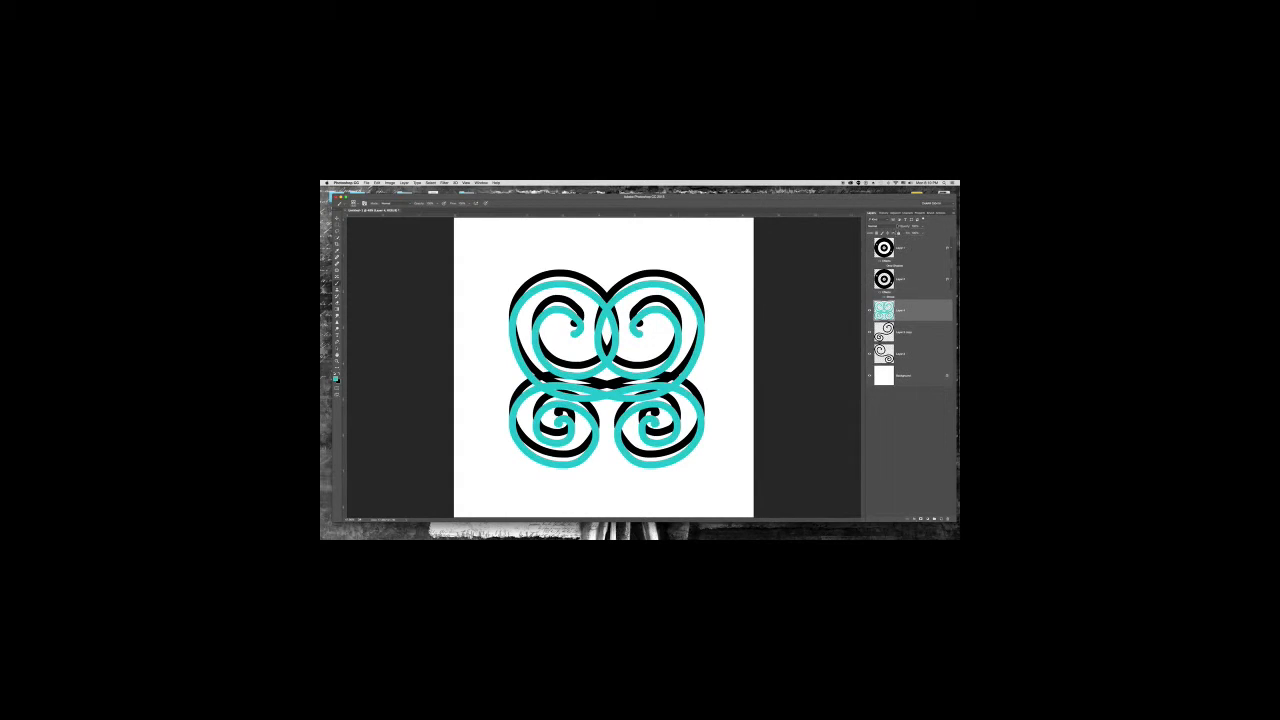
Step: Try a lower opacity on the teal spiral layer
{"action": "left_click_drag", "start_coordinate": [920, 232], "coordinate": [906, 233]}
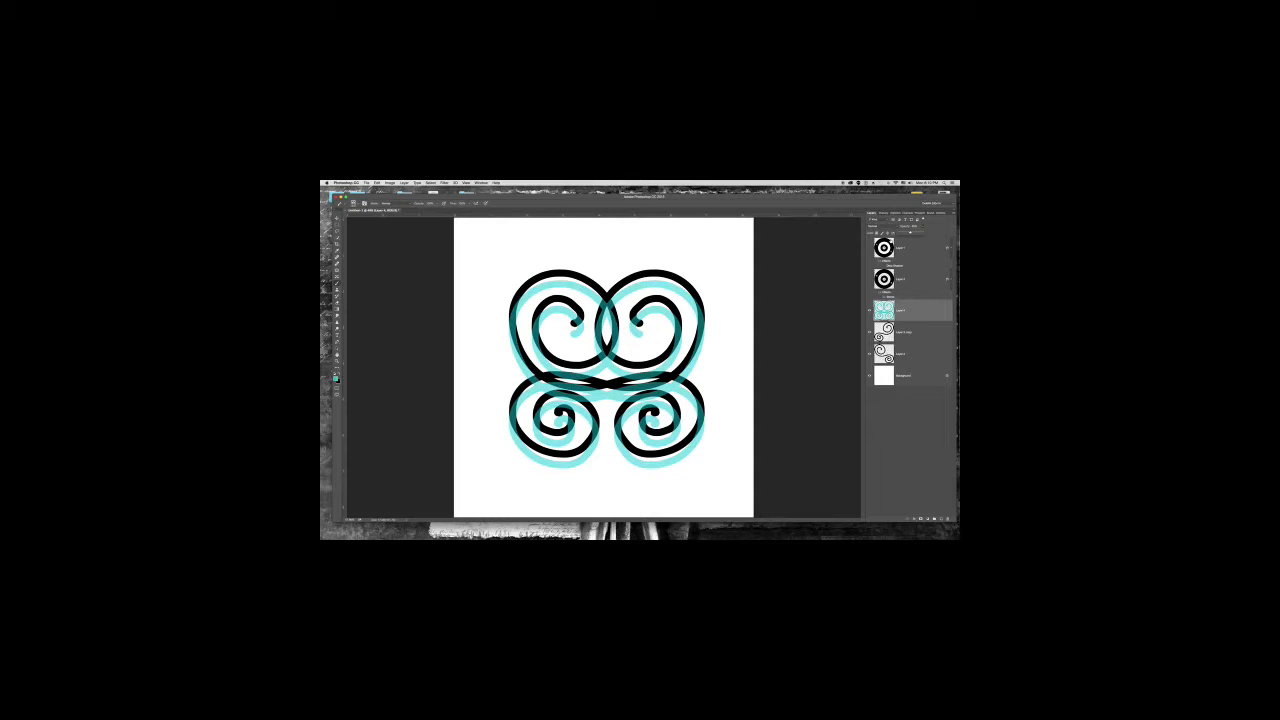
{"action": "key", "text": "super+z"}
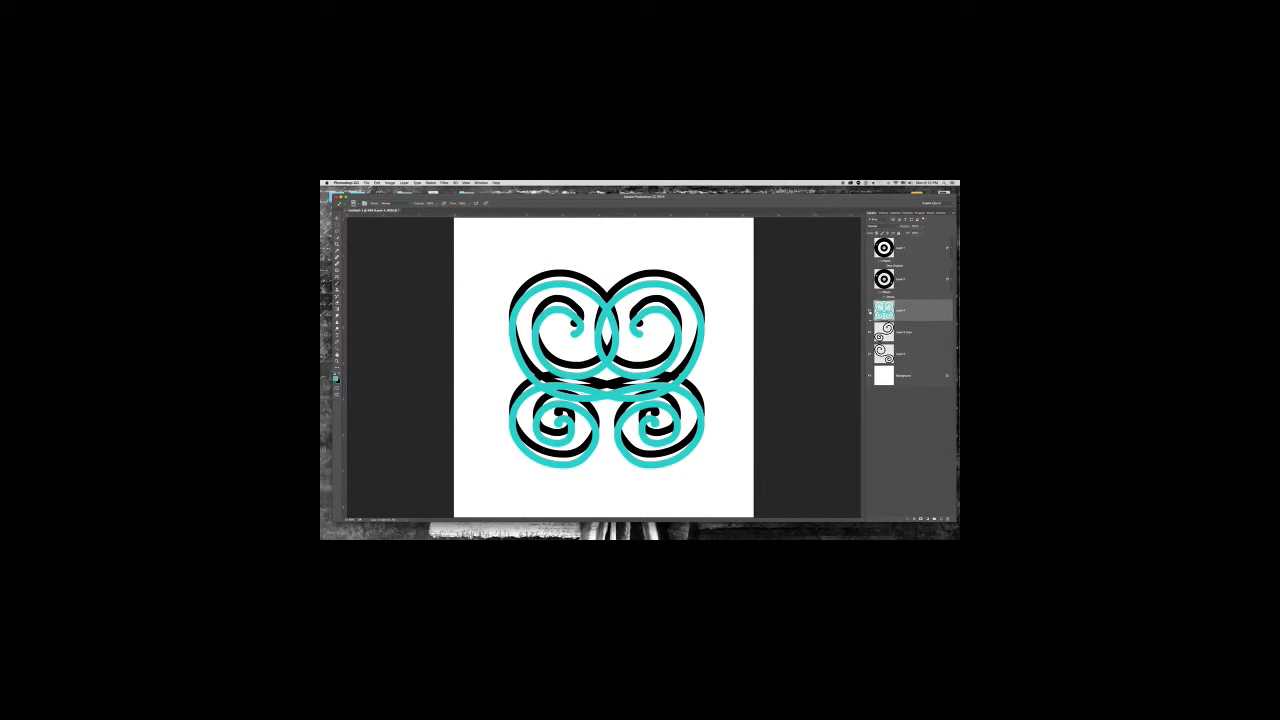
Step: Hide the teal spiral layer and move the two black double-spiral layers apart so their large spirals sit in the canvas's upper corners
{"action": "left_click", "coordinate": [870, 310]}
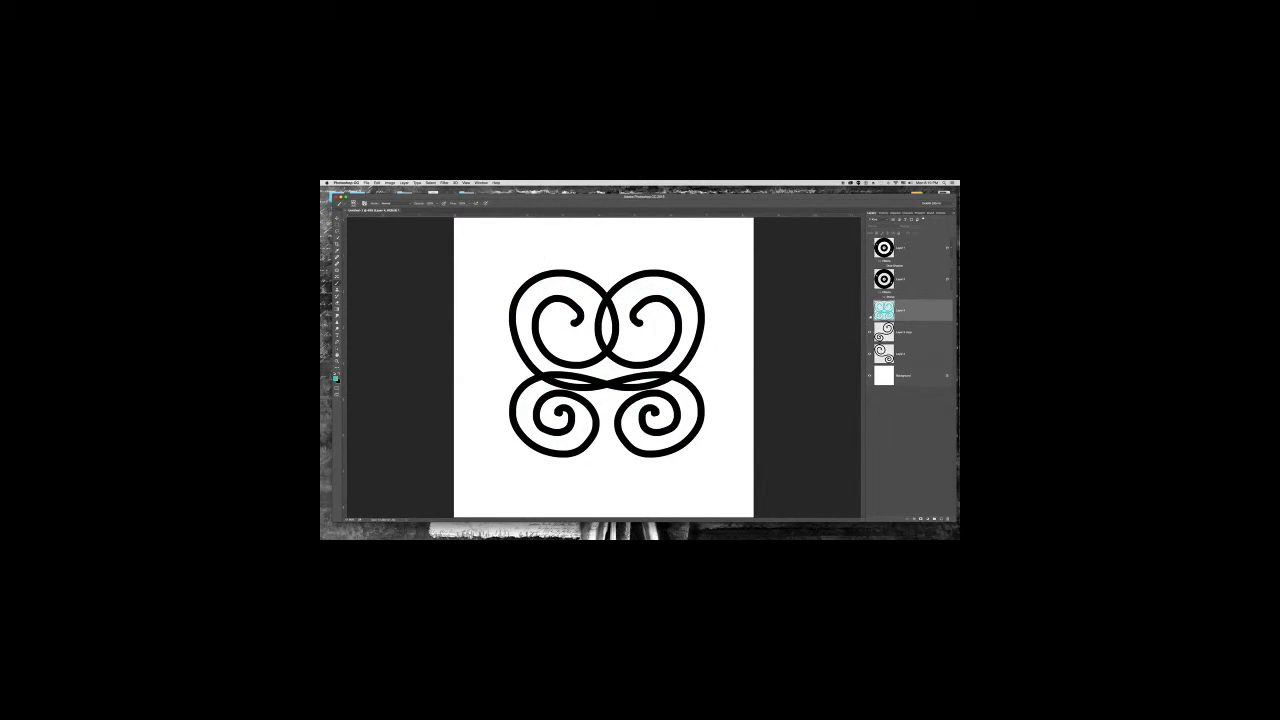
{"action": "key", "text": "v"}
{"action": "left_click", "coordinate": [918, 333]}
{"action": "left_click_drag", "start_coordinate": [694, 292], "coordinate": [746, 232]}
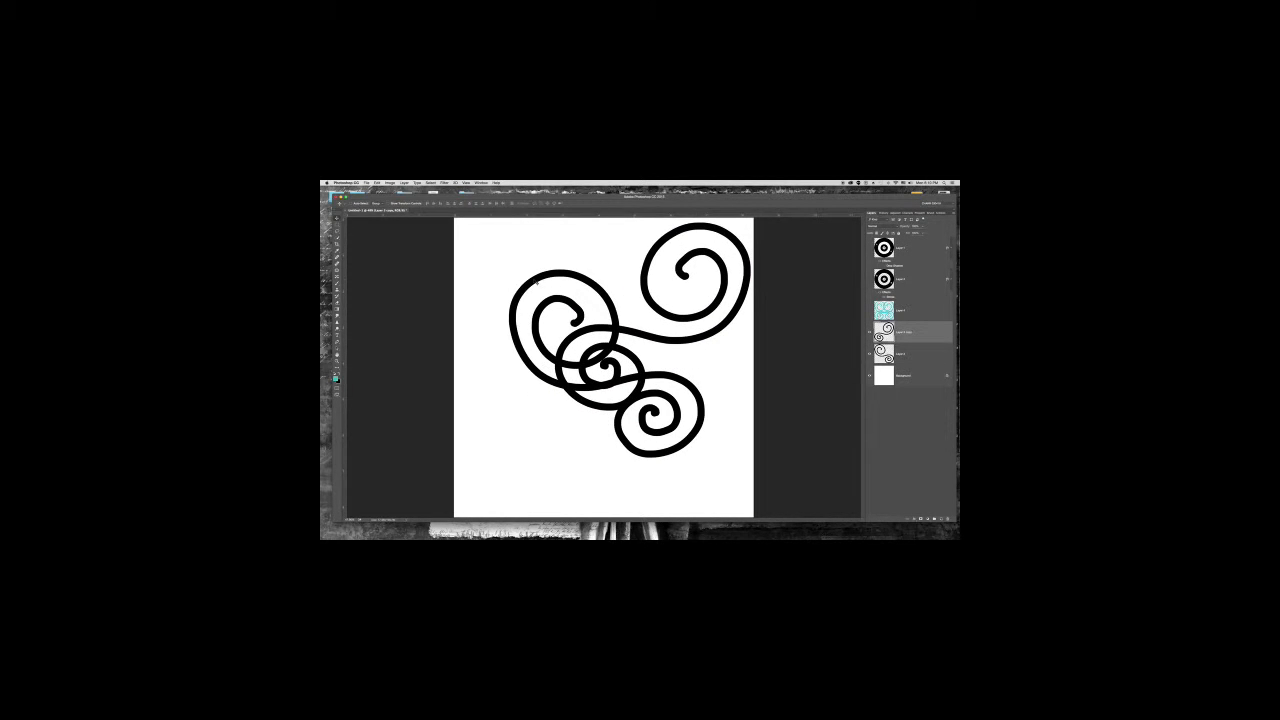
{"action": "left_click_drag", "start_coordinate": [532, 280], "coordinate": [483, 230]}
Step: Duplicate the two black double-spiral layers together
{"action": "left_click", "coordinate": [907, 352]}
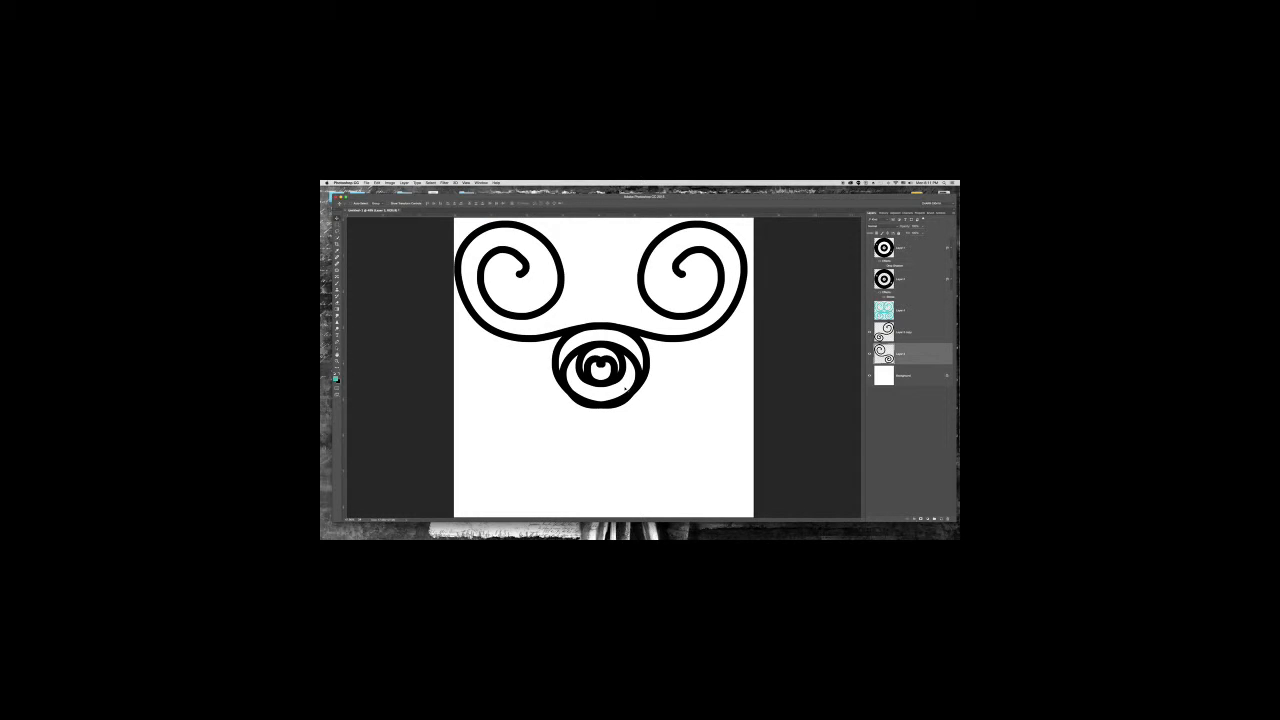
{"action": "left_click", "coordinate": [917, 334]}
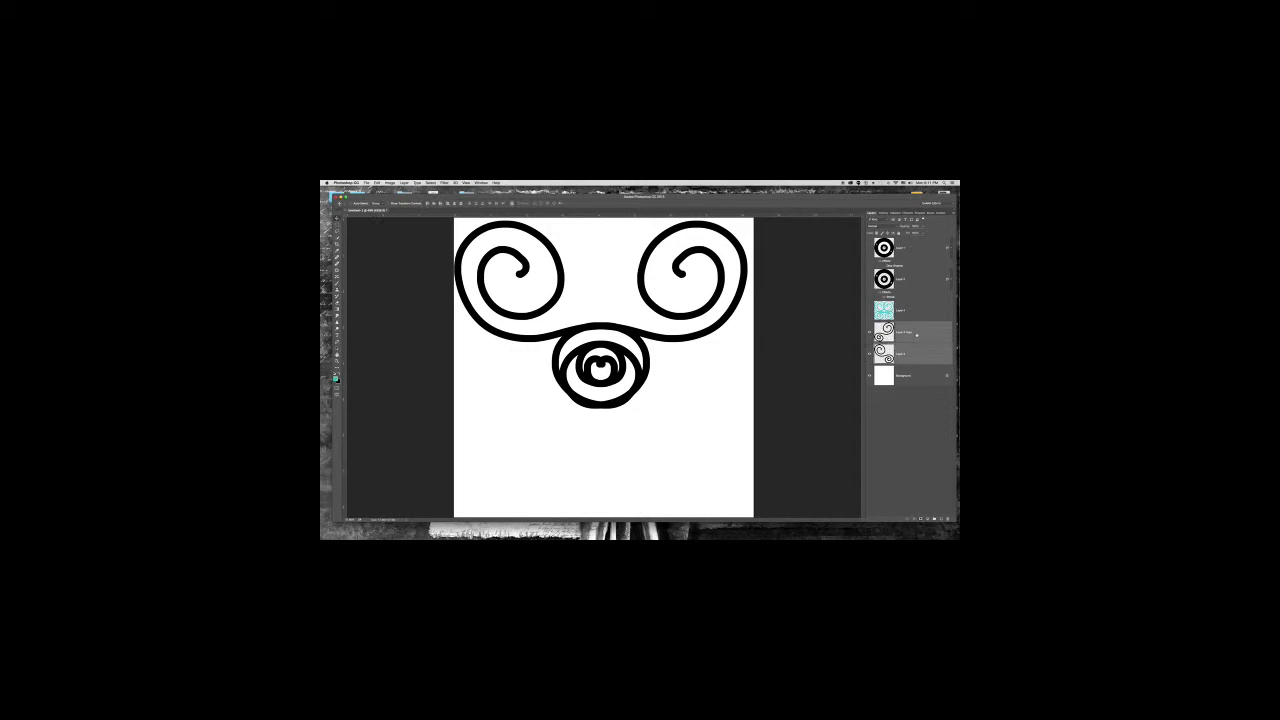
{"action": "left_click", "coordinate": [404, 183]}
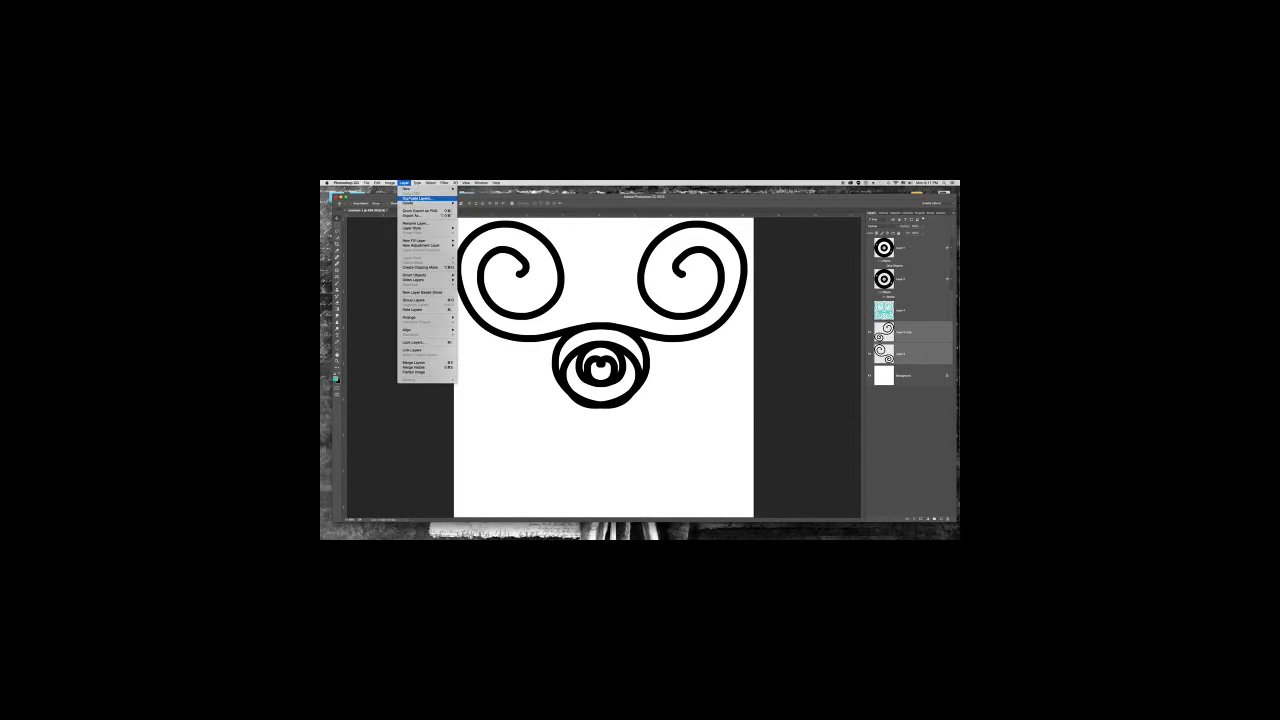
{"action": "left_click", "coordinate": [408, 197]}
{"action": "left_click", "coordinate": [682, 342]}
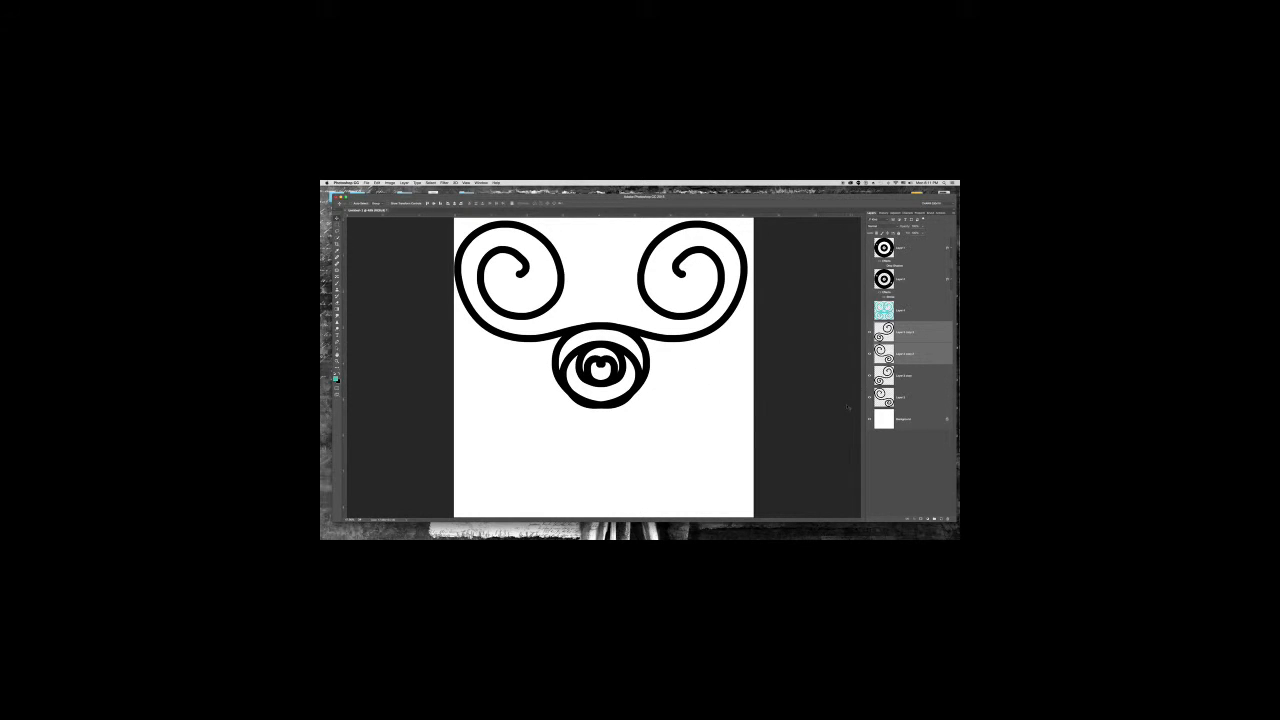
Step: Flip the duplicated spiral layers vertically and move them down so their large spirals fill the canvas's lower corners
{"action": "left_click", "coordinate": [377, 183]}
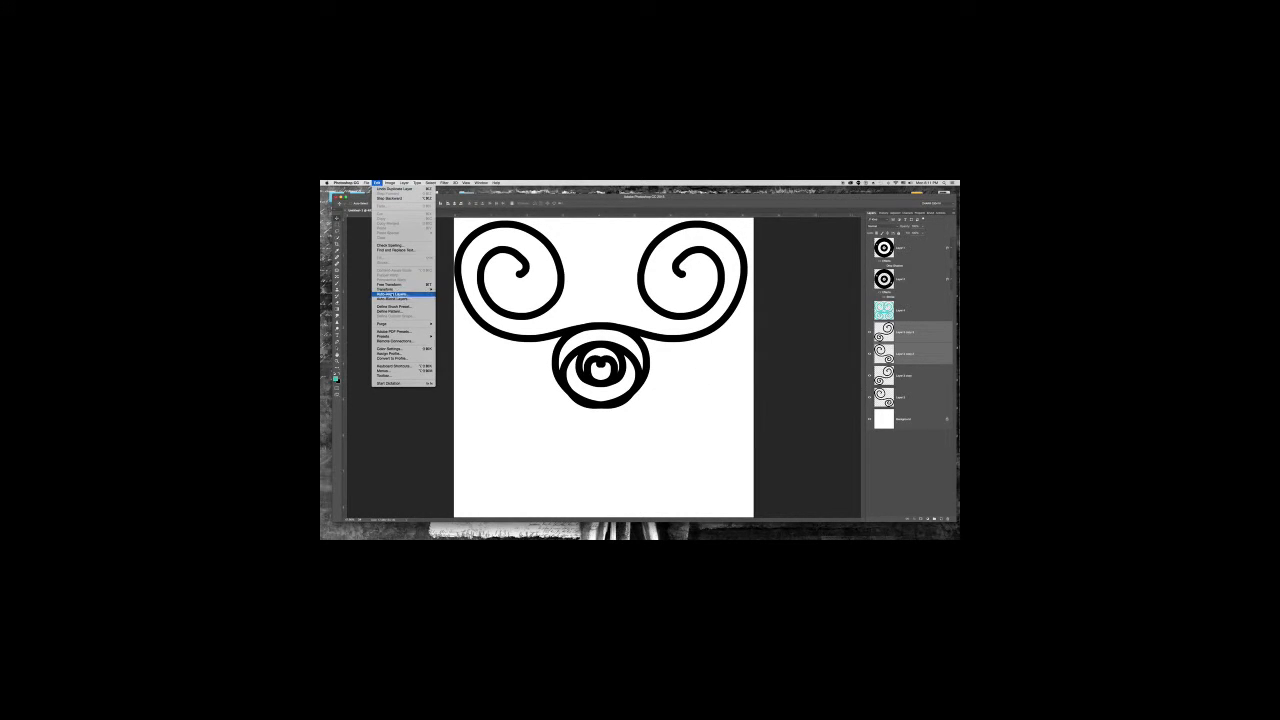
{"action": "mouse_move", "coordinate": [400, 289]}
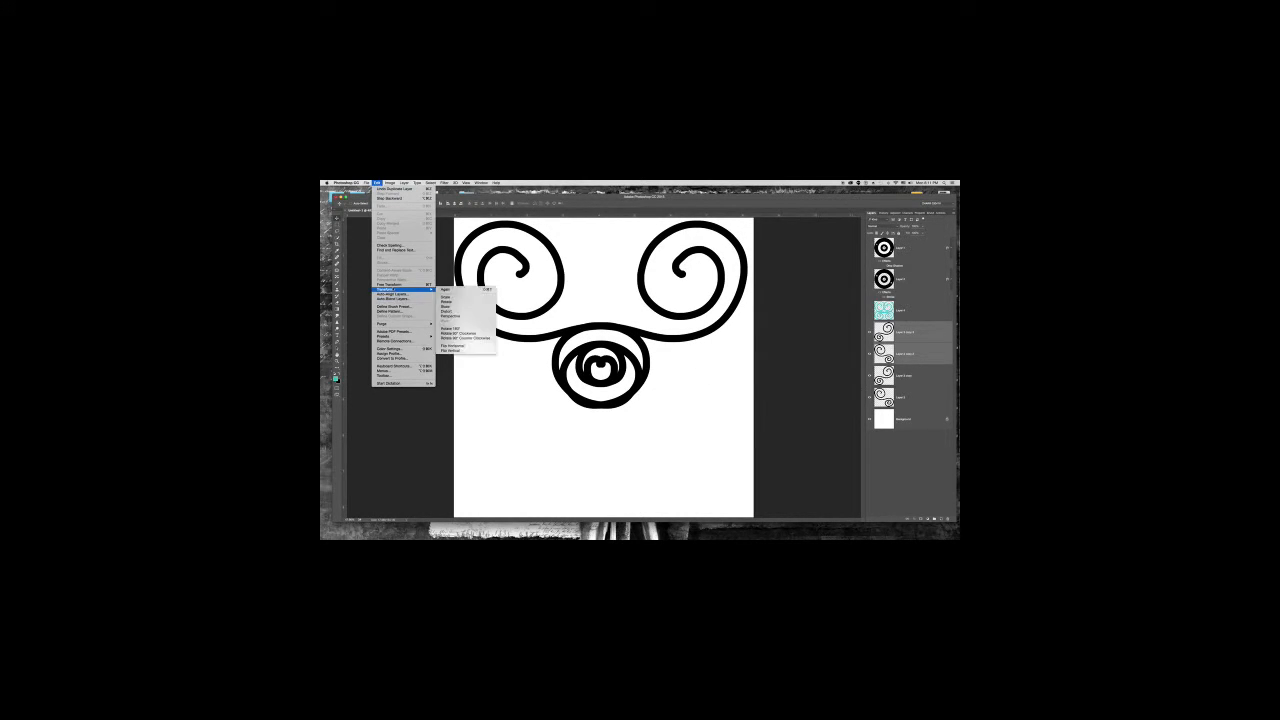
{"action": "left_click", "coordinate": [455, 350]}
{"action": "left_click_drag", "start_coordinate": [601, 288], "coordinate": [602, 386]}
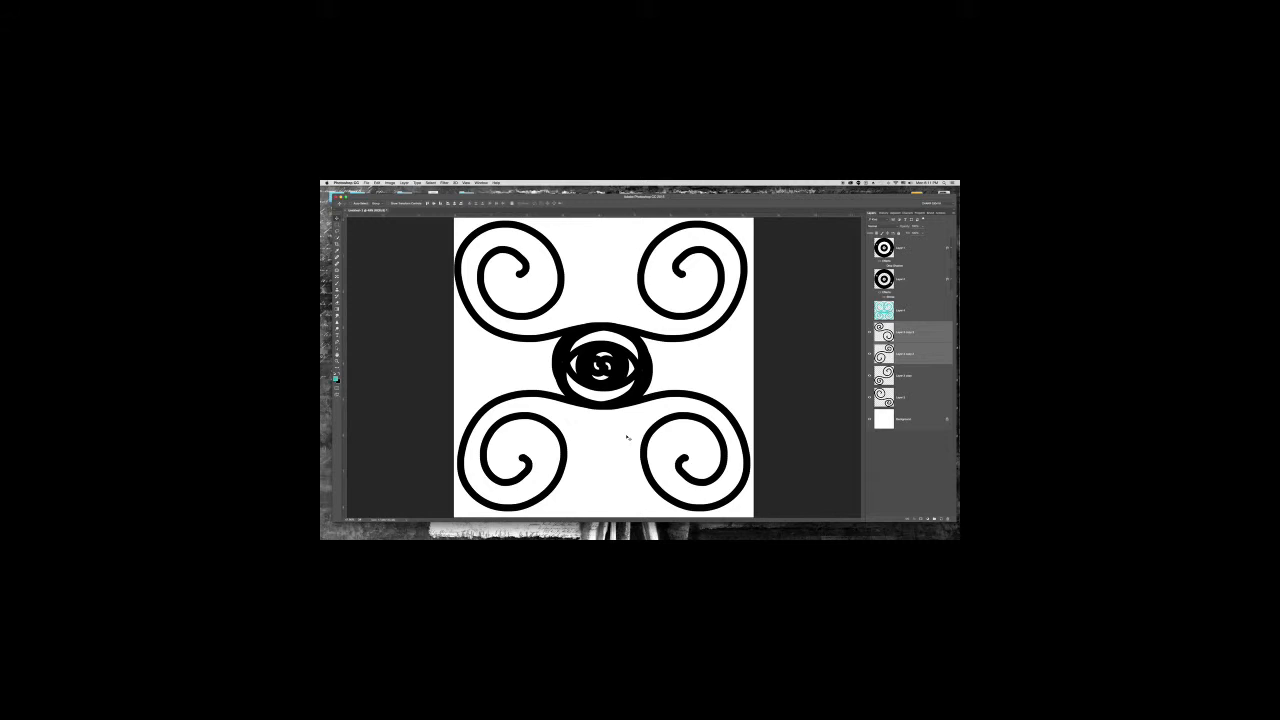
{"action": "key", "text": "super+a"}
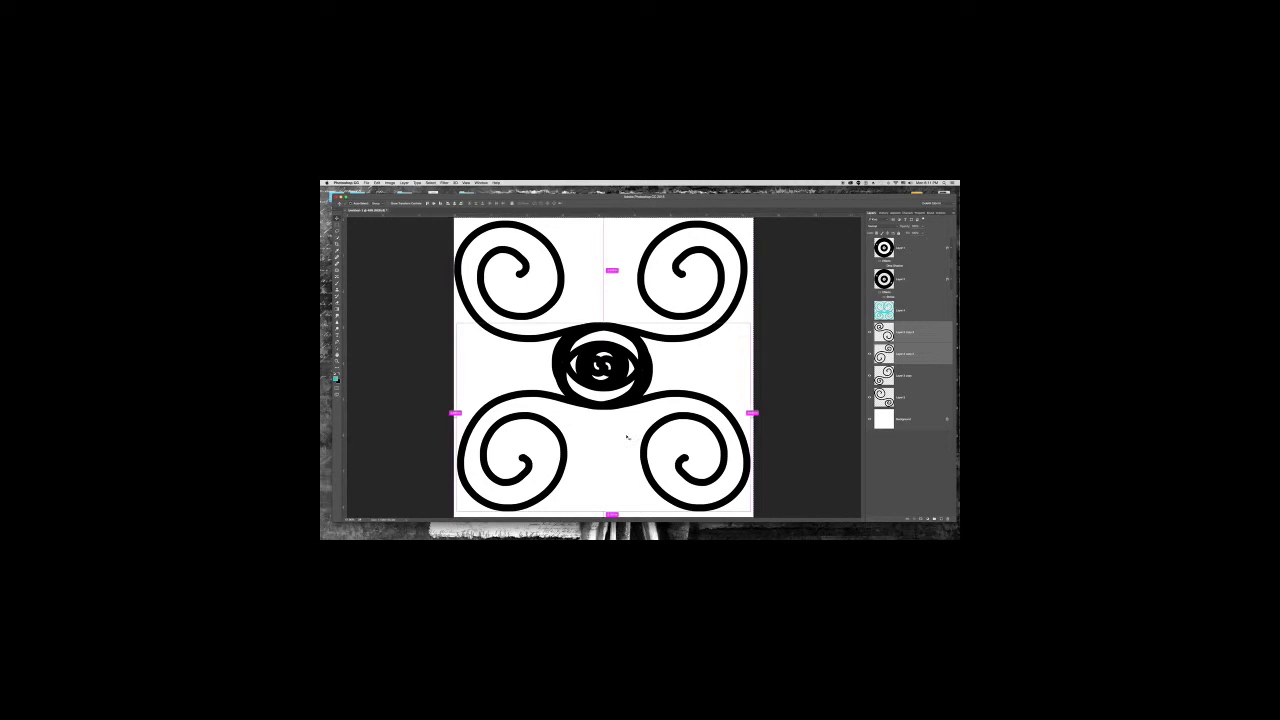
Step: Hide all four black spiral layers so that only the white background shows
{"action": "left_click", "coordinate": [869, 397]}
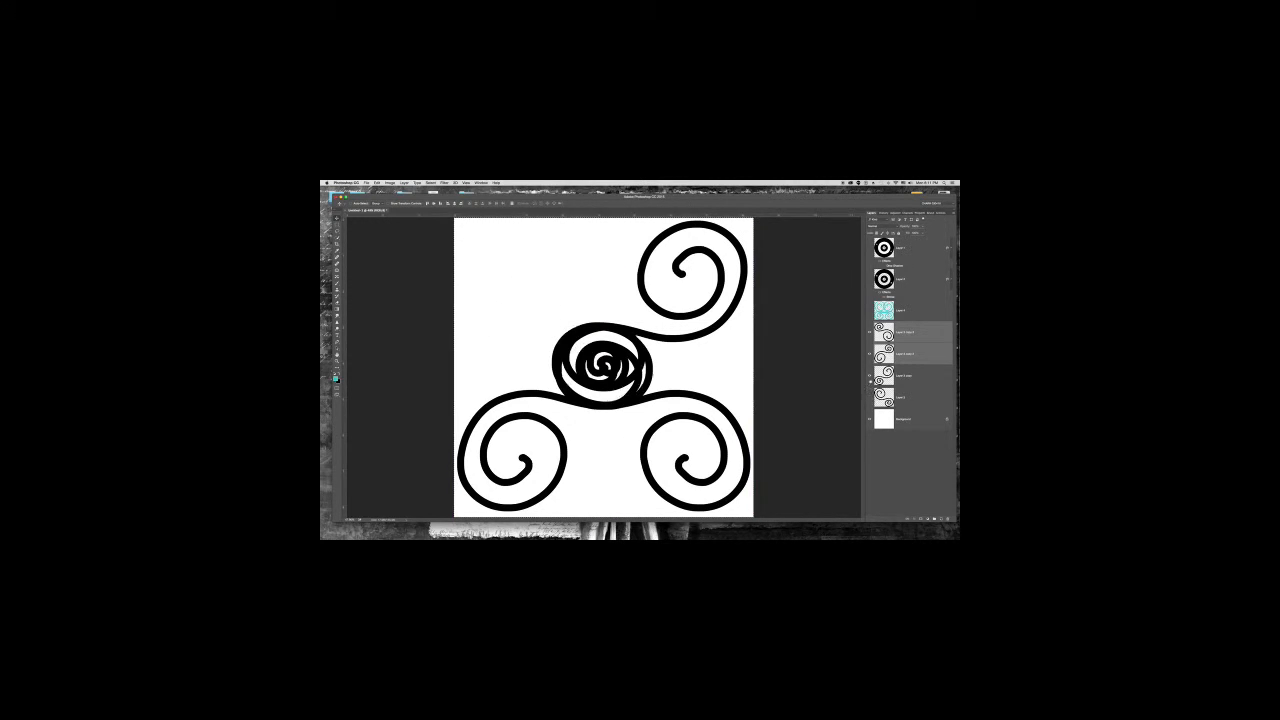
{"action": "left_click", "coordinate": [868, 375]}
{"action": "left_click", "coordinate": [868, 353]}
{"action": "left_click", "coordinate": [868, 331]}
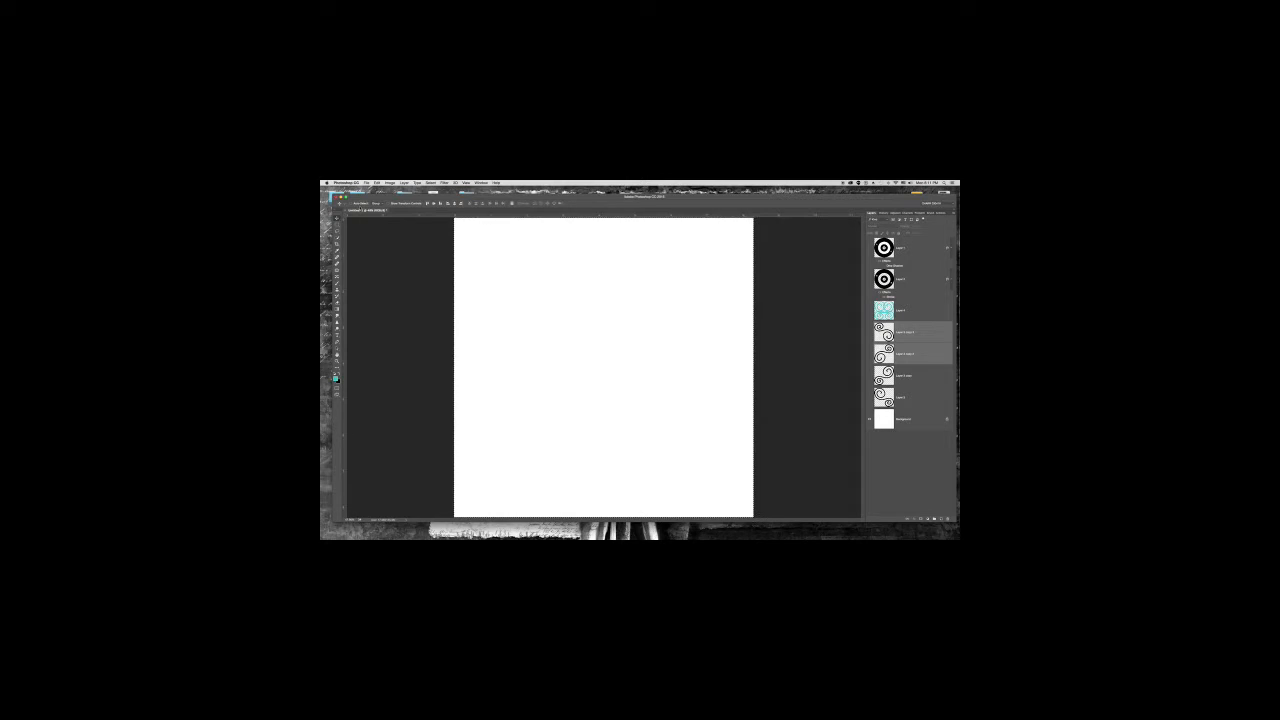
Step: Activate the Brush tool and choose the guitarist image brush
{"action": "left_click", "coordinate": [337, 283]}
{"action": "left_click", "coordinate": [364, 203]}
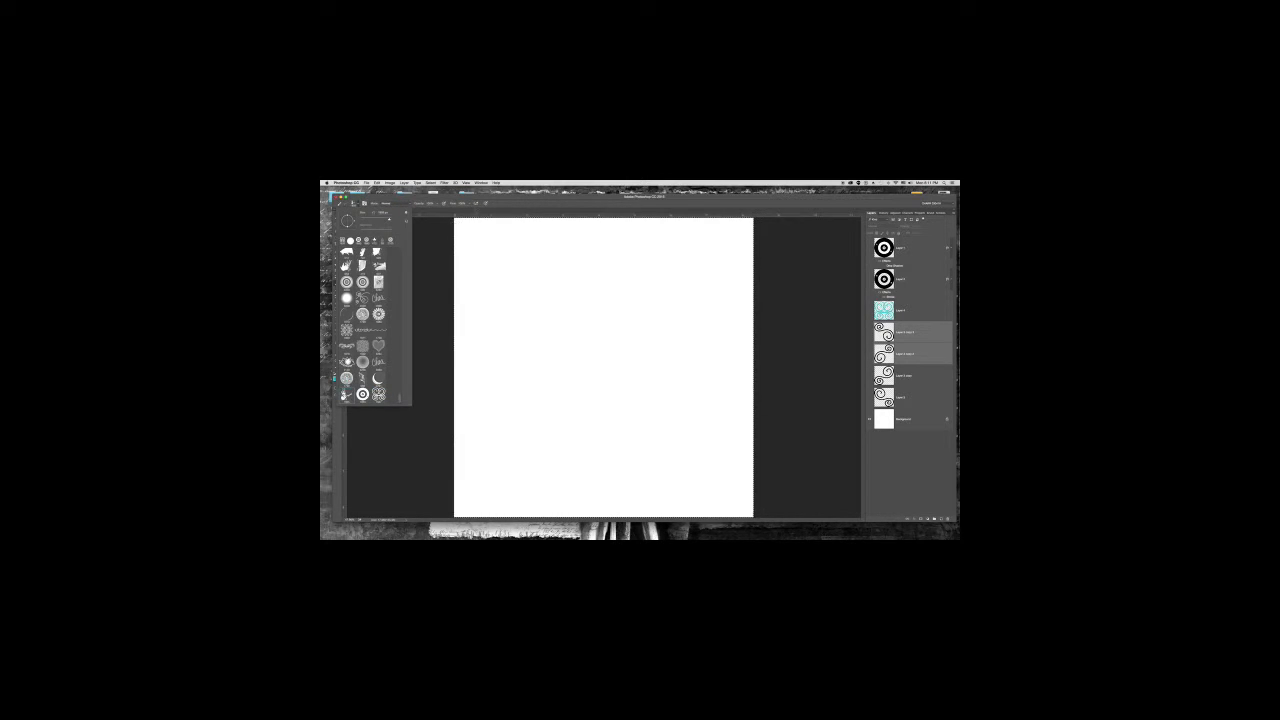
{"action": "left_click", "coordinate": [514, 200]}
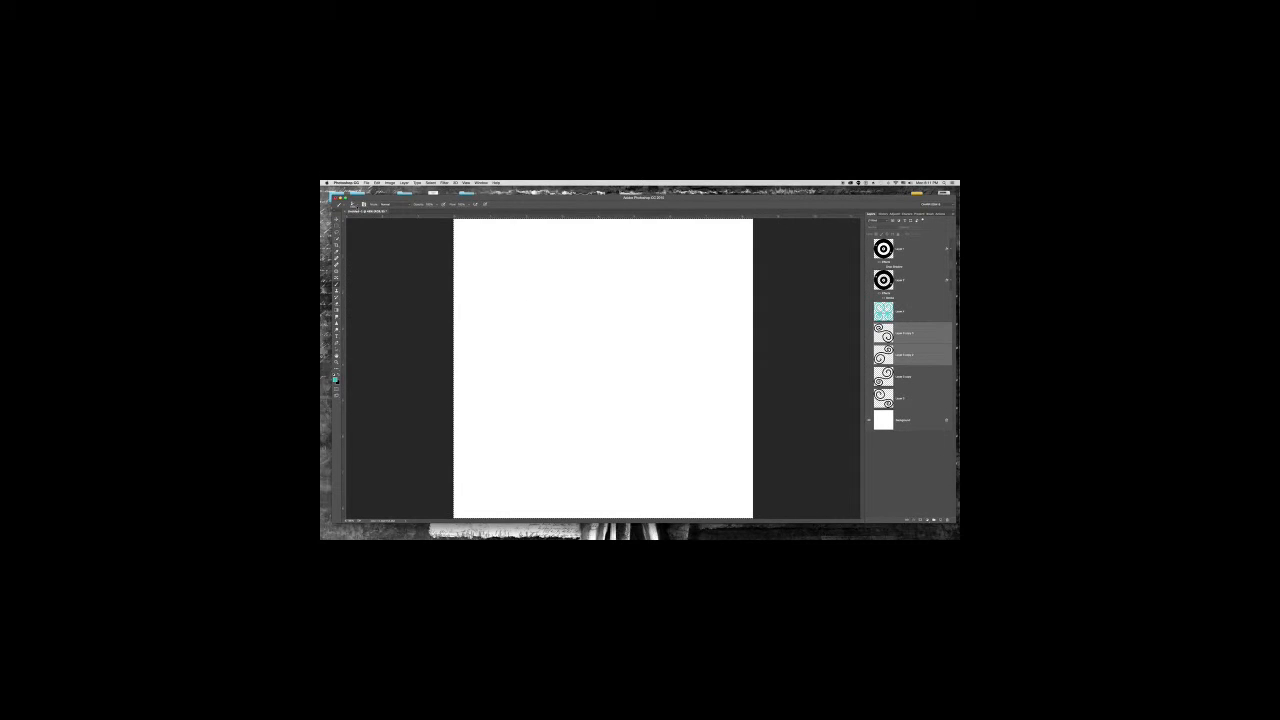
{"action": "left_click", "coordinate": [356, 204]}
{"action": "left_click", "coordinate": [356, 204]}
{"action": "left_click", "coordinate": [356, 204]}
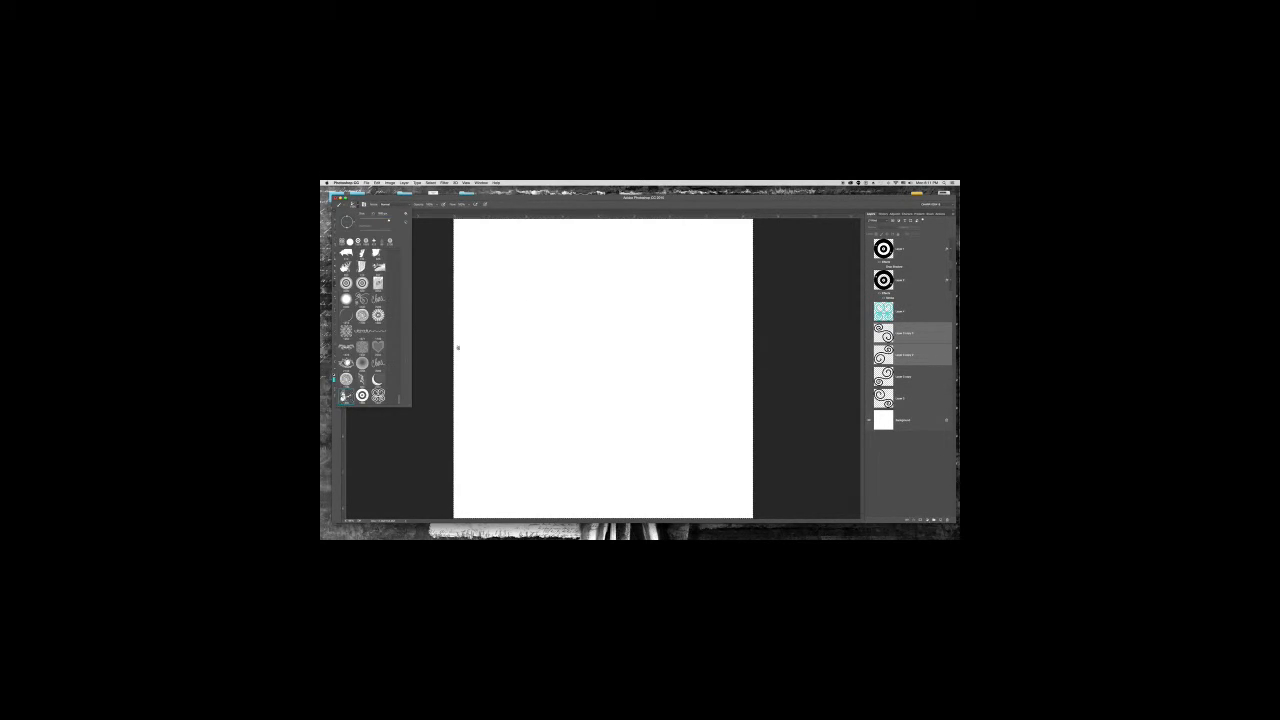
{"action": "left_click", "coordinate": [805, 353]}
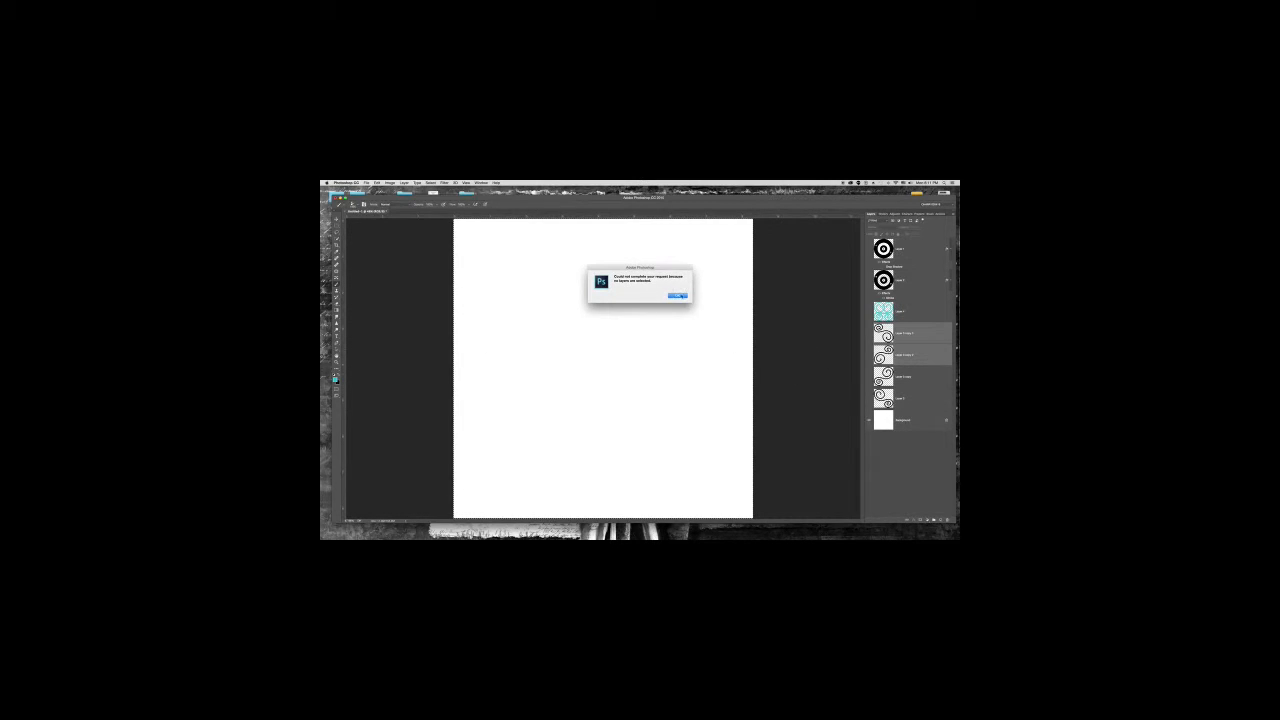
{"action": "left_click", "coordinate": [677, 296]}
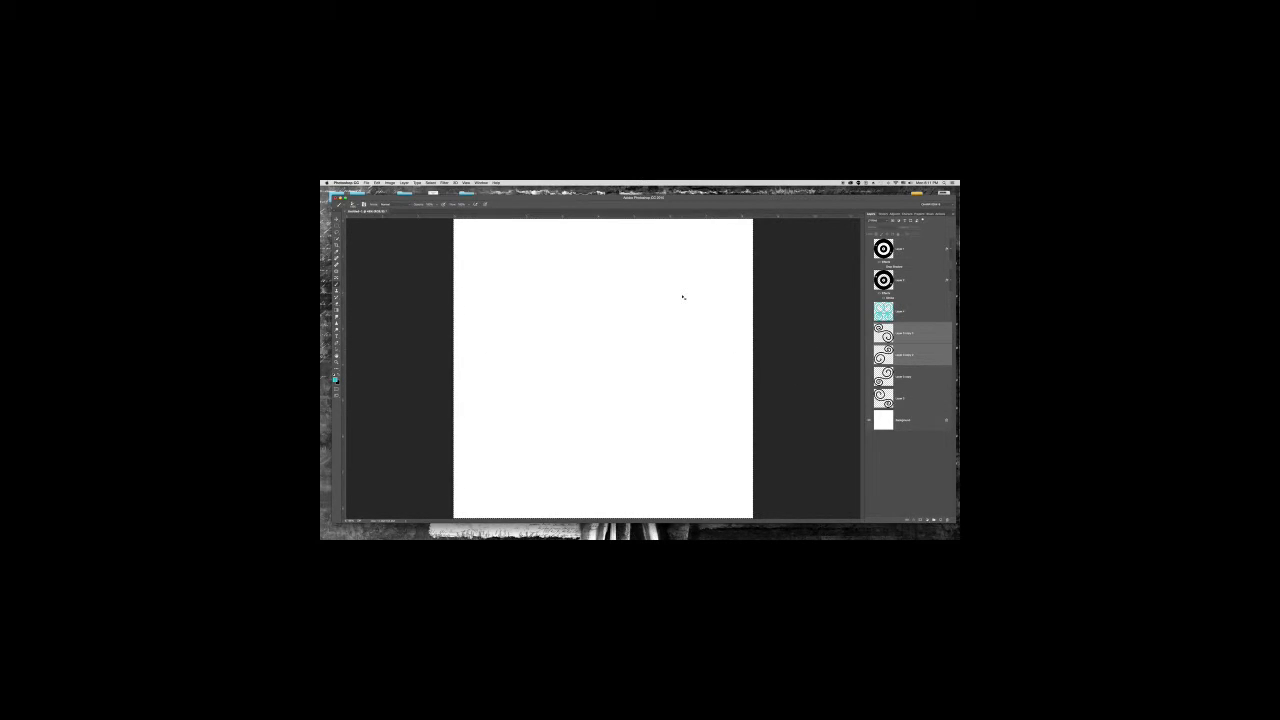
Step: Add a new layer and try a single large teal stamp of the guitarist brush on it
{"action": "key", "text": "super+shift+n"}
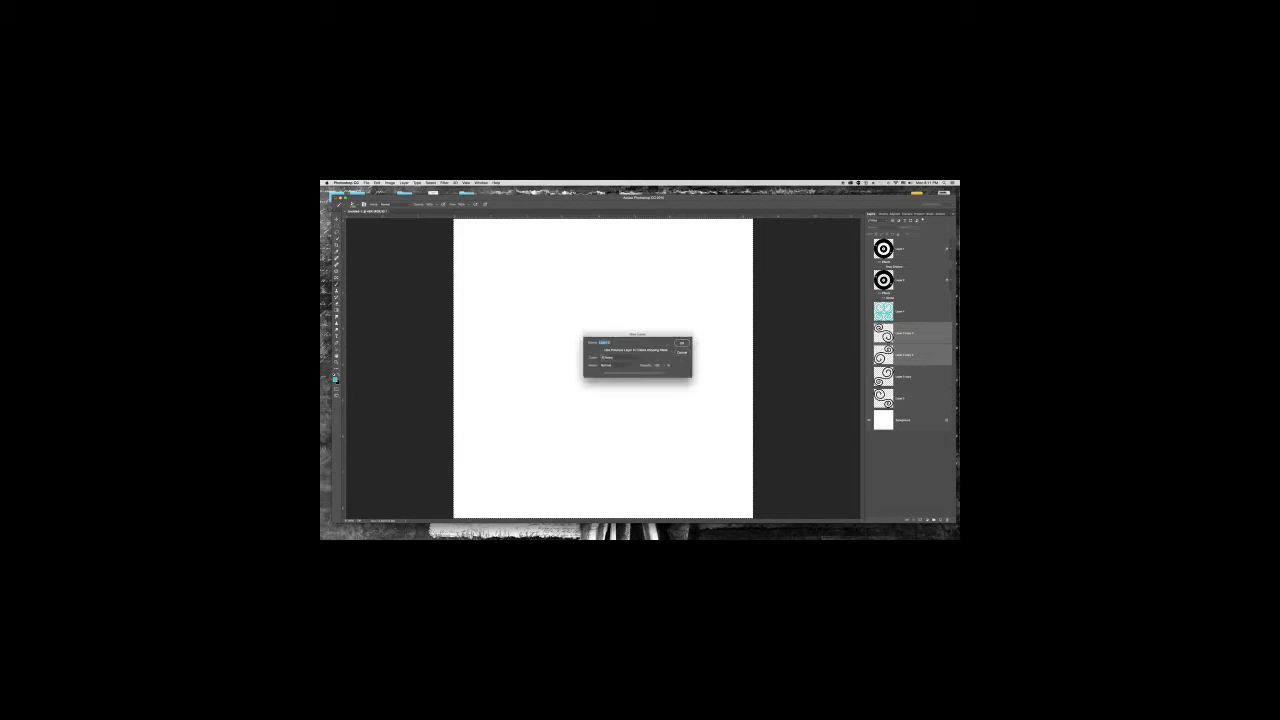
{"action": "key", "text": "Return"}
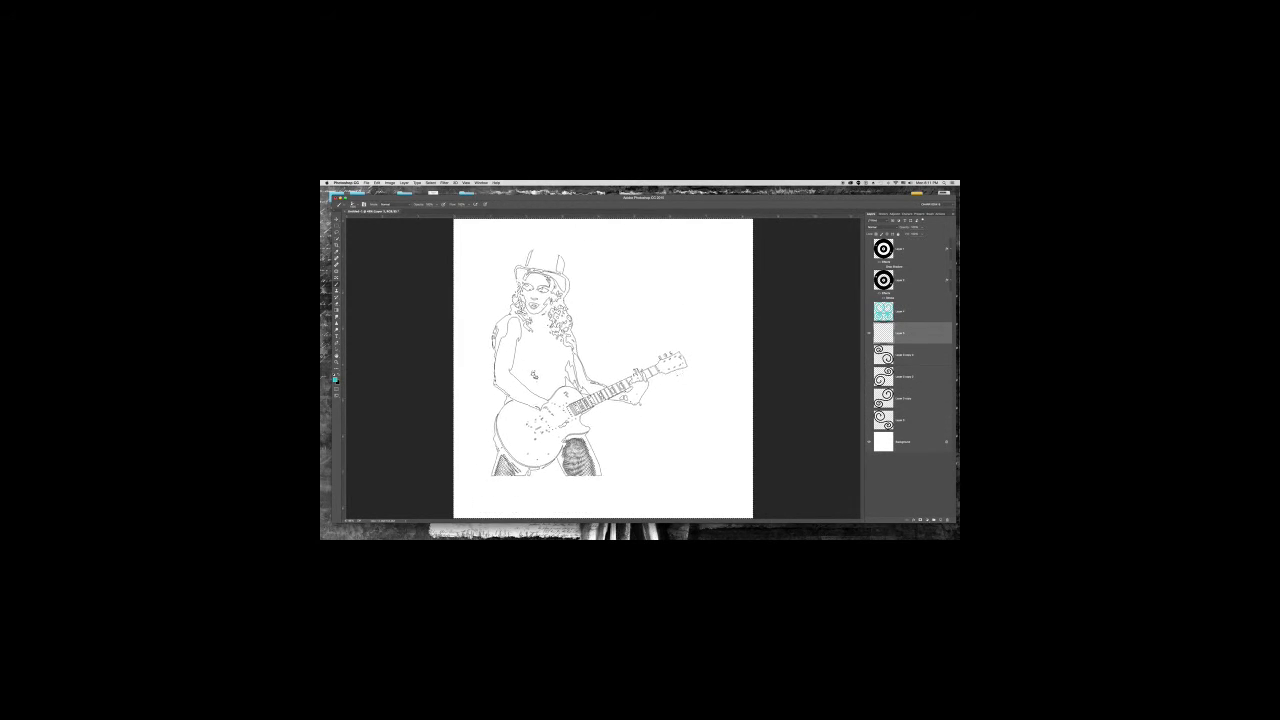
{"action": "left_click", "coordinate": [591, 362]}
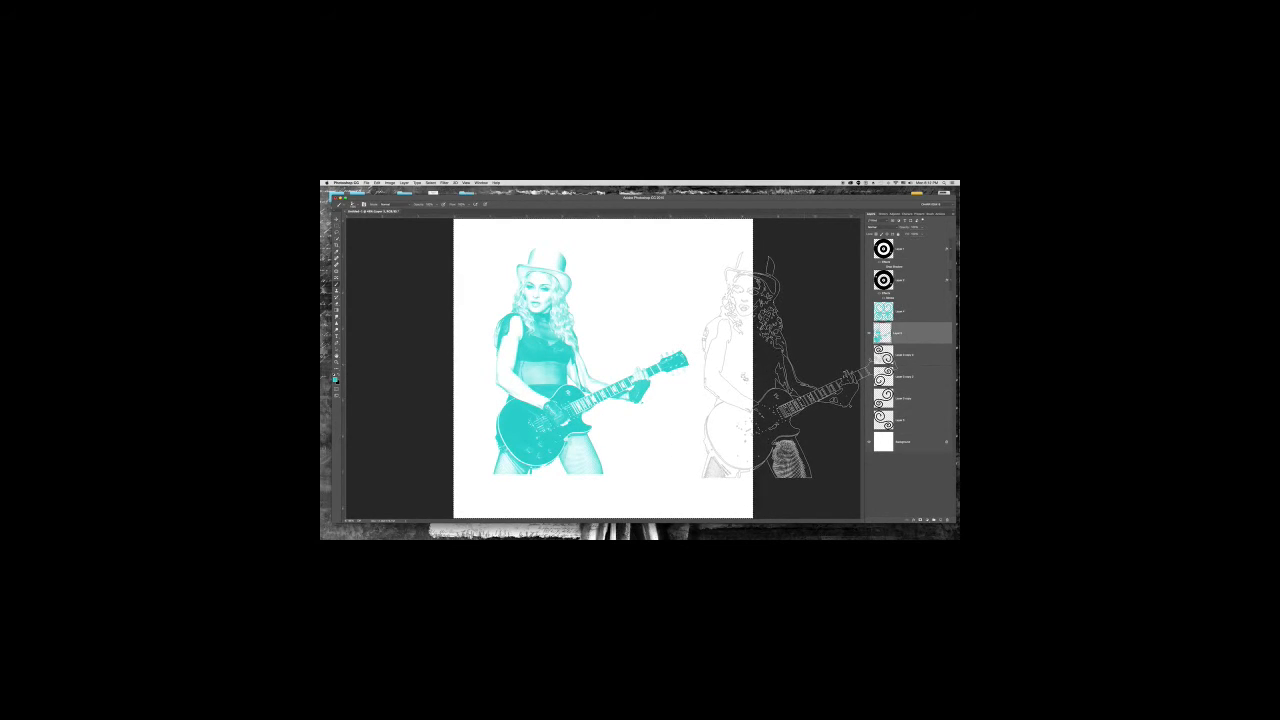
{"action": "key", "text": "super+z"}
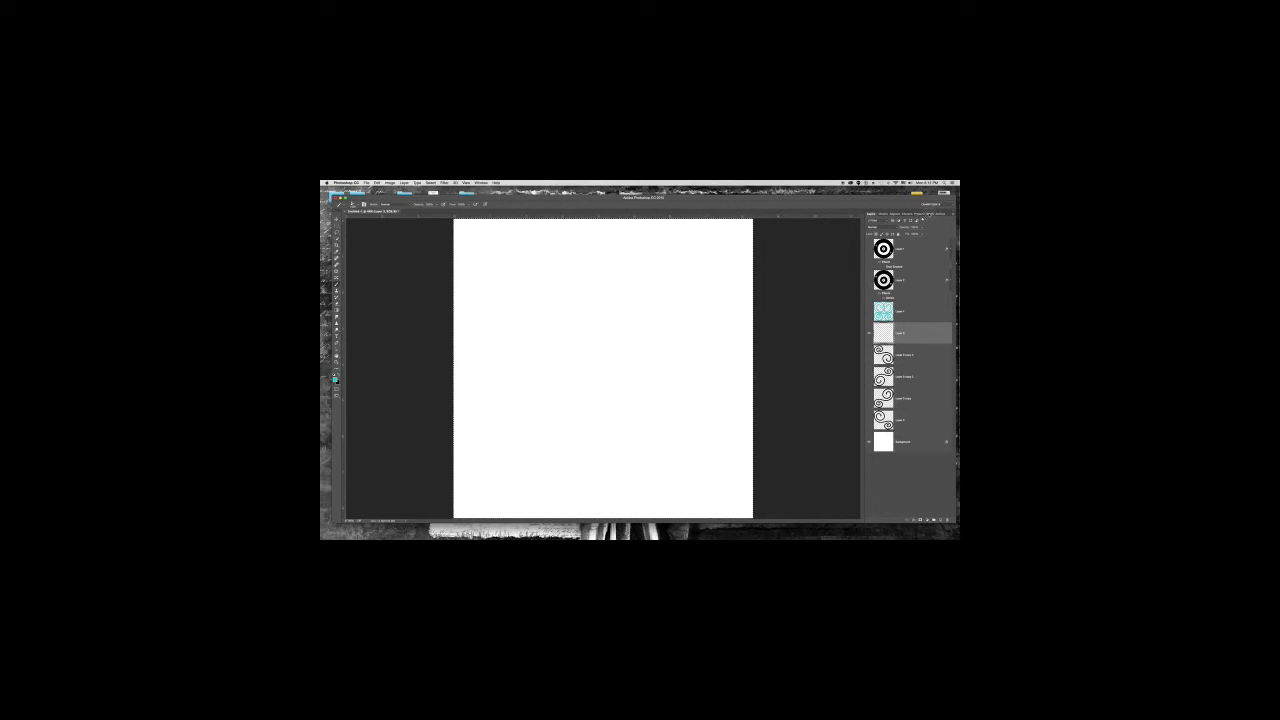
Step: Try a straight teal row of smaller guitarist stamps across the upper canvas with wider brush spacing
{"action": "left_click", "coordinate": [929, 214]}
{"action": "left_click_drag", "start_coordinate": [904, 477], "coordinate": [922, 478]}
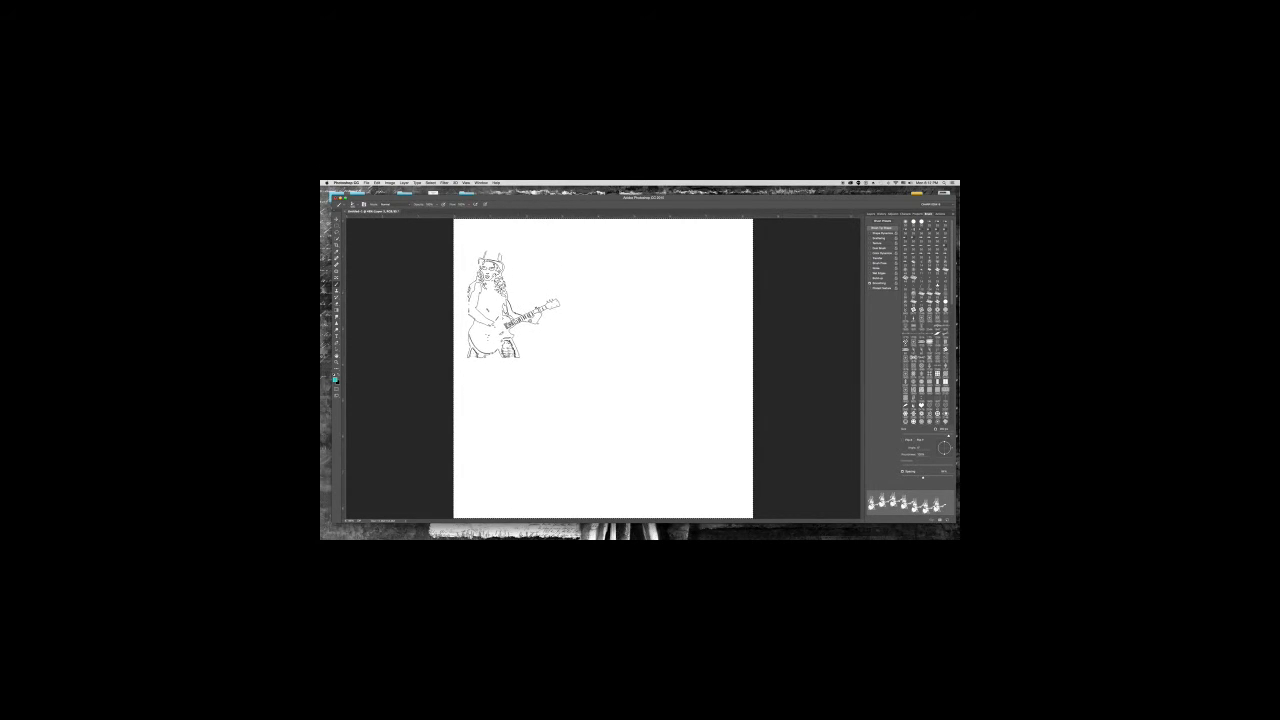
{"action": "mouse_move", "coordinate": [537, 298]}
{"action": "left_mouse_down"}
{"action": "mouse_move", "coordinate": [600, 366]}
{"action": "mouse_move", "coordinate": [694, 371]}
{"action": "mouse_move", "coordinate": [757, 286]}
{"action": "left_mouse_up"}
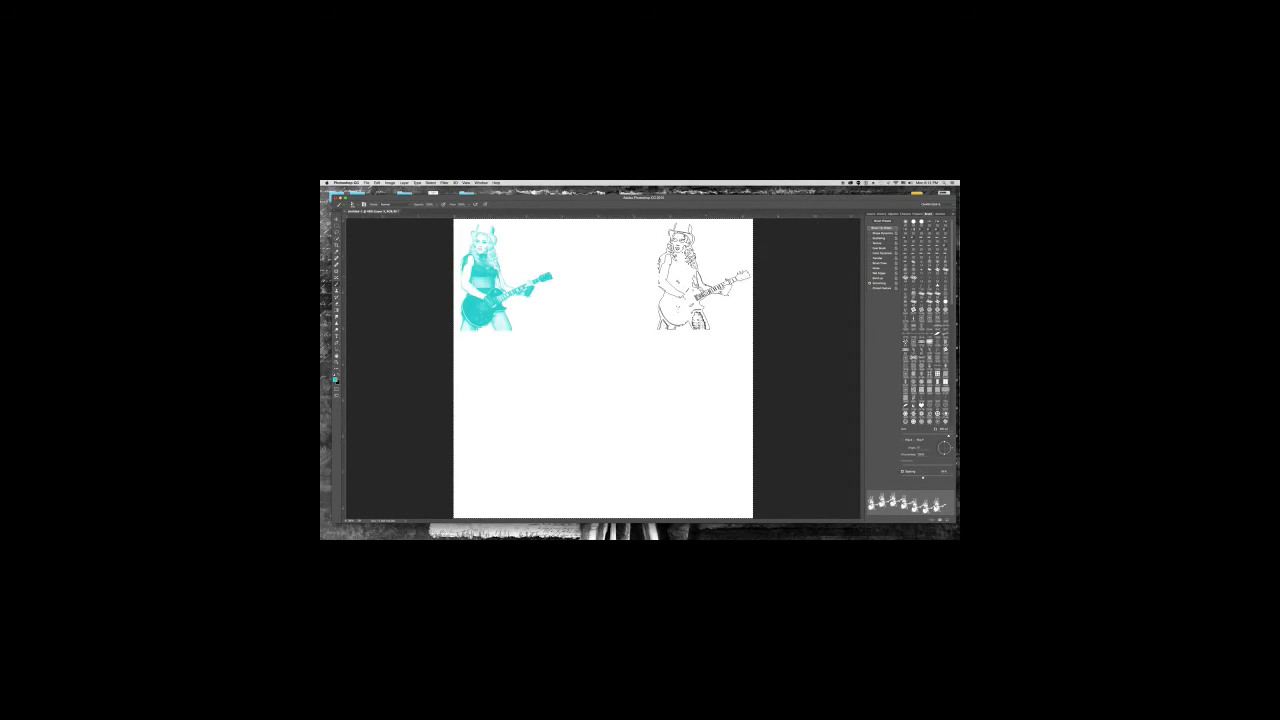
{"action": "left_click", "coordinate": [700, 277], "text": "shift"}
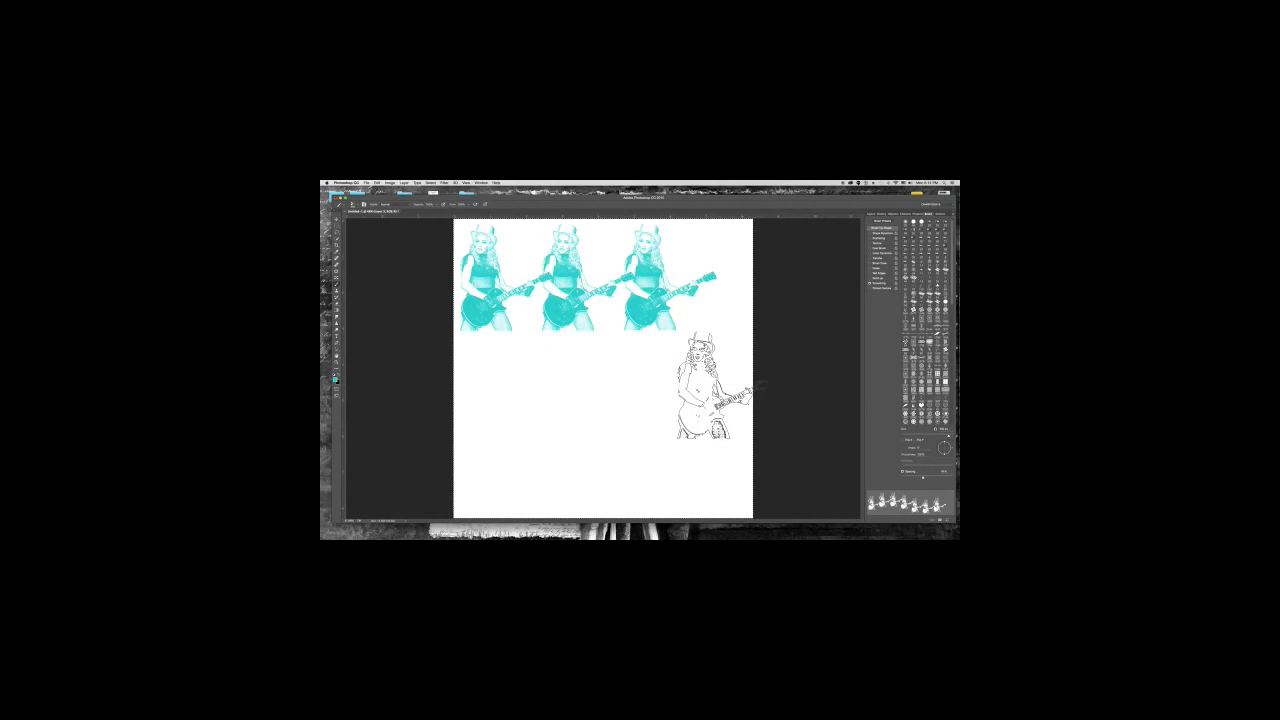
{"action": "key", "text": "super+z"}
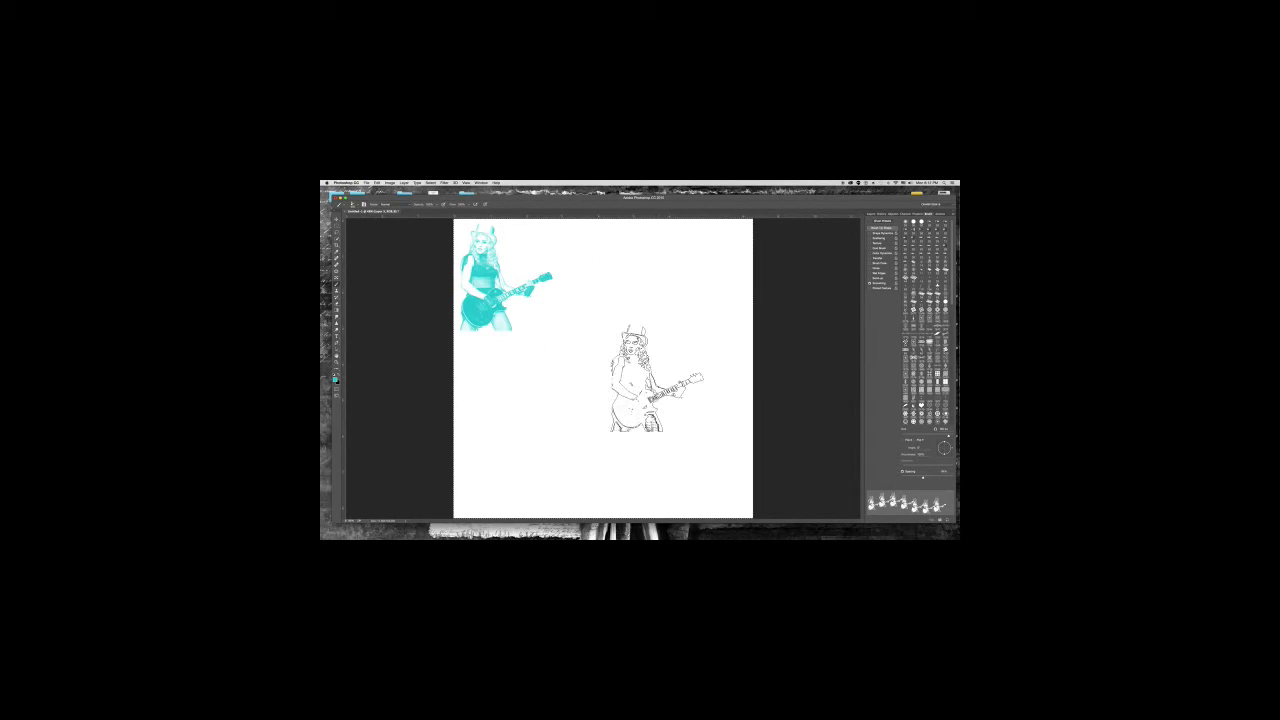
{"action": "key", "text": "alt+super+z"}
Step: Choose the handwritten signature brush and reduce its size to fit within the canvas
{"action": "left_click", "coordinate": [357, 205]}
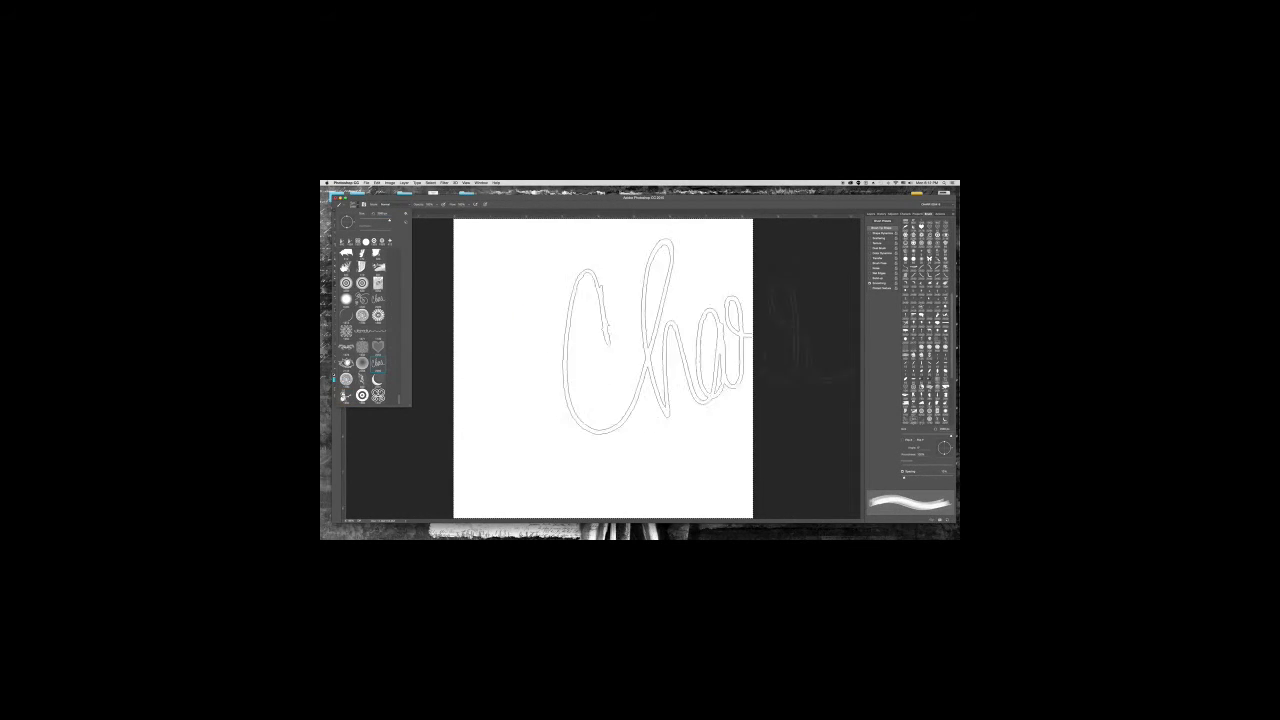
{"action": "left_click", "coordinate": [782, 203]}
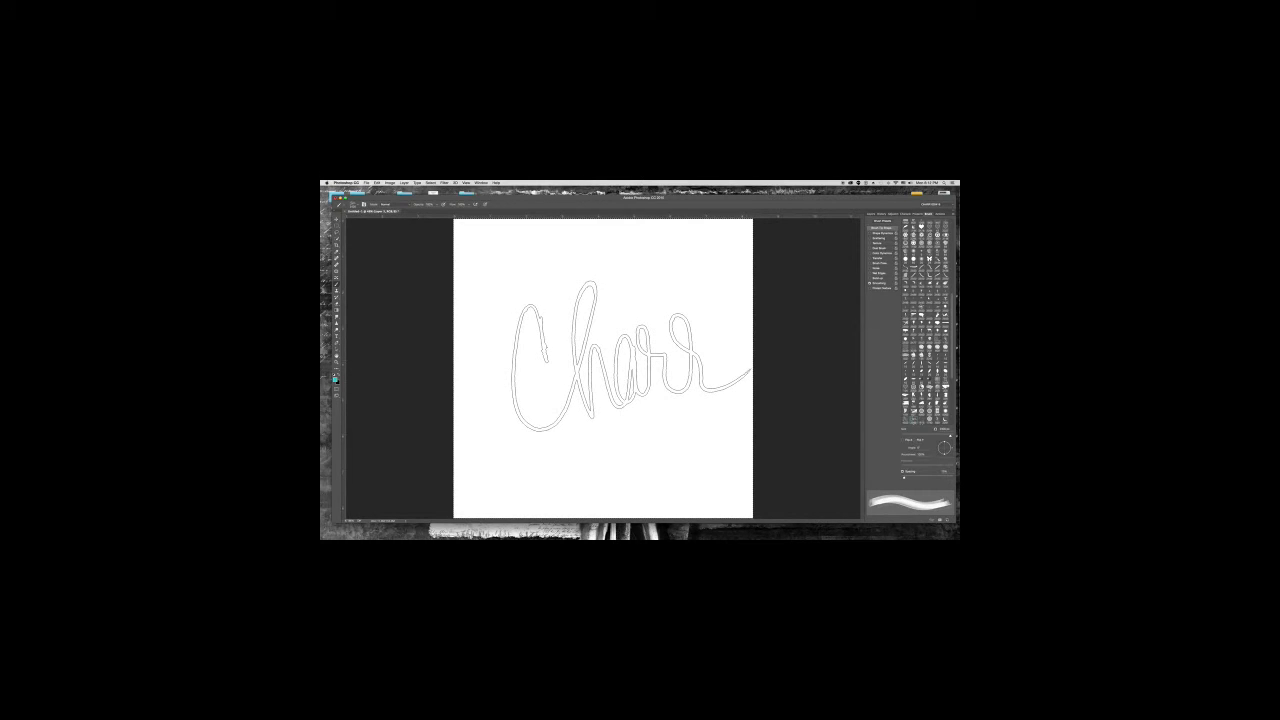
Step: Reduce the signature brush further and try a single teal stamp in the lower part of the canvas
{"action": "key", "text": "bracketleft"}
{"action": "key", "text": "bracketleft"}
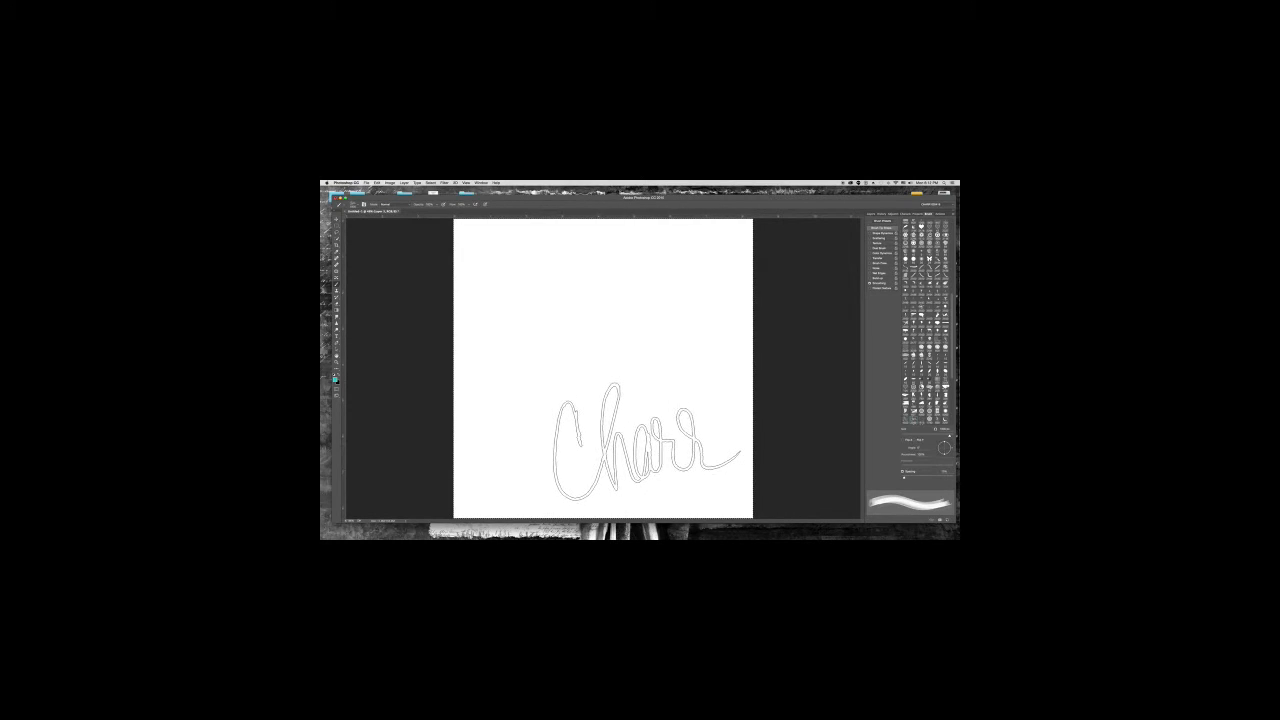
{"action": "left_click", "coordinate": [644, 442]}
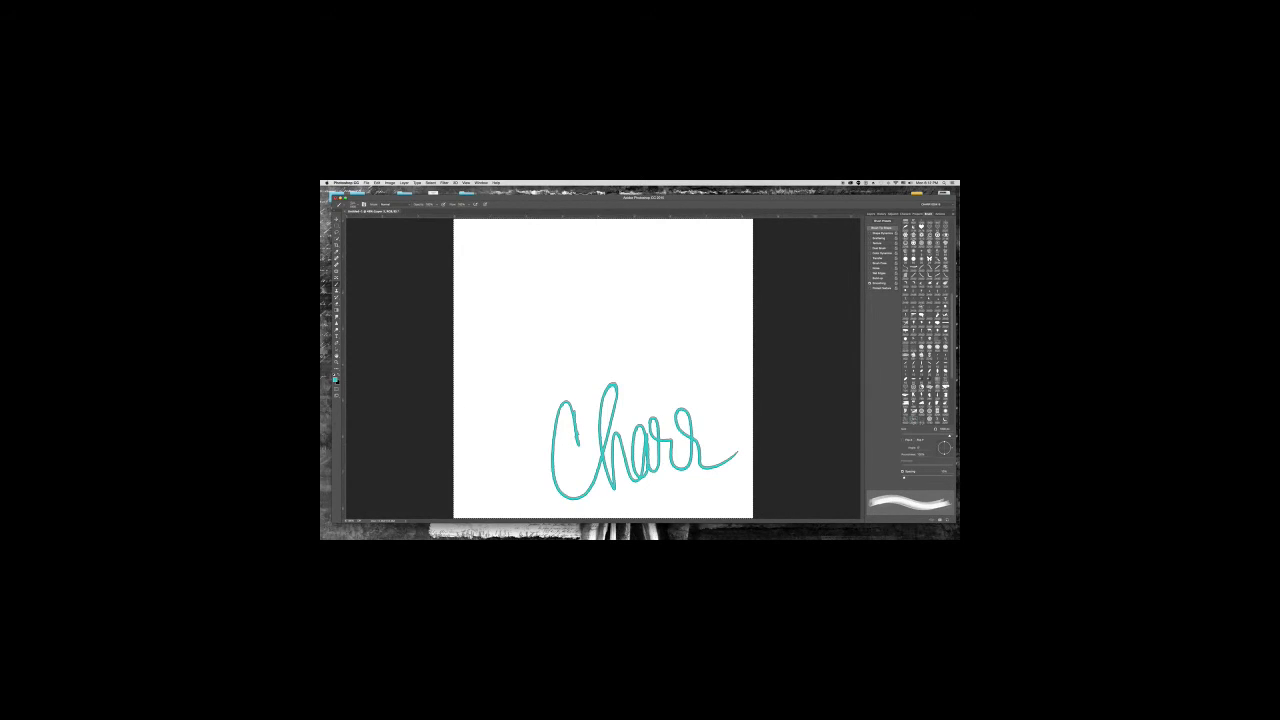
{"action": "key", "text": "ctrl+z"}
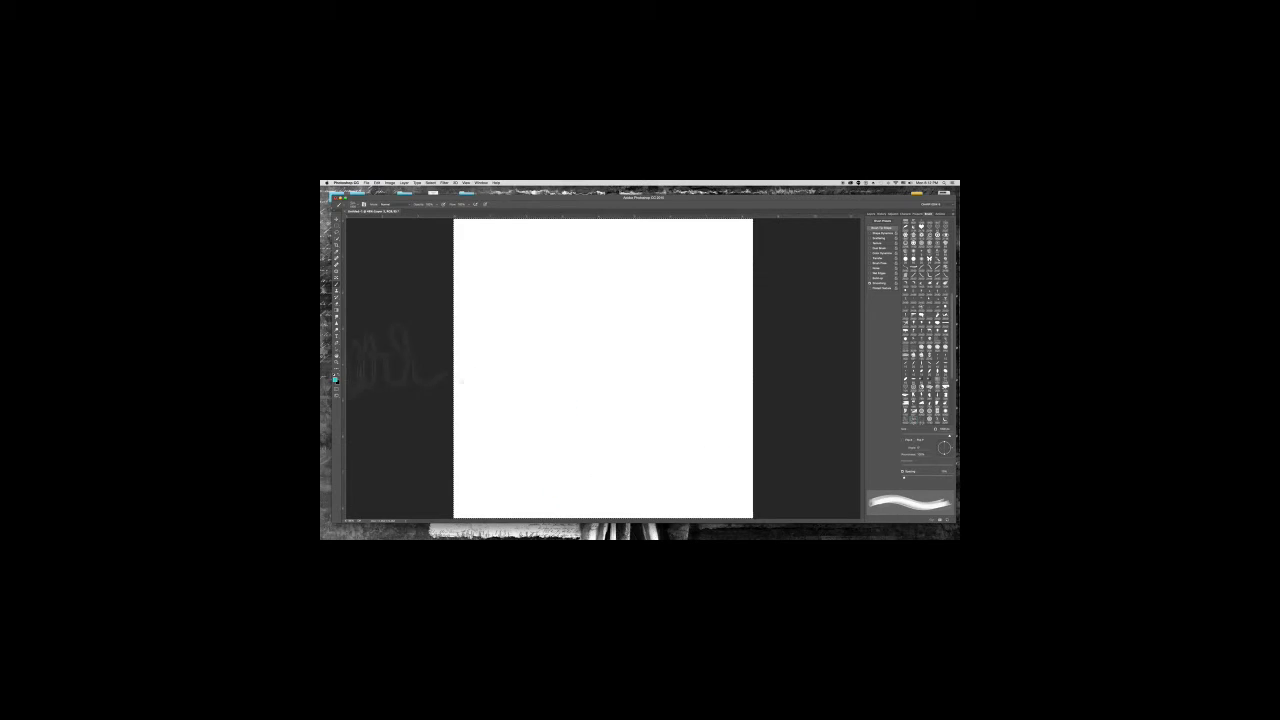
Step: Switch the foreground color to black and try a signature stamp in the lower part of the canvas
{"action": "key", "text": "x"}
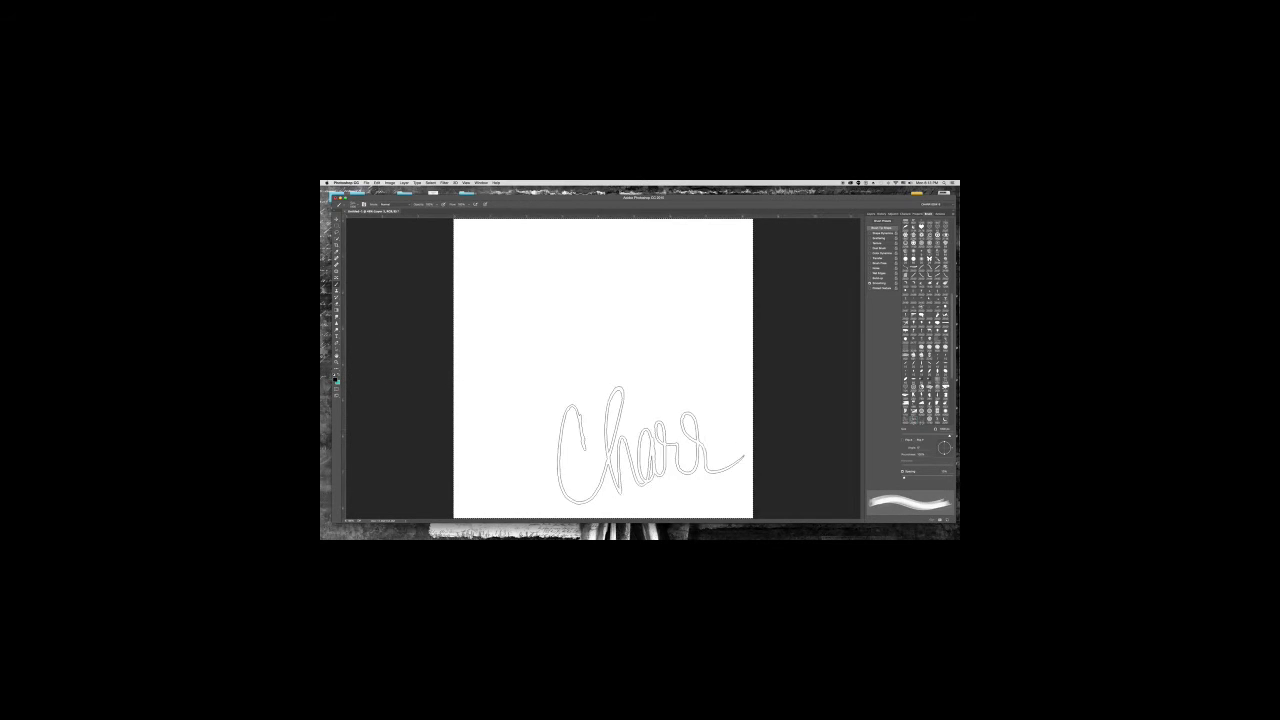
{"action": "left_click", "coordinate": [647, 438]}
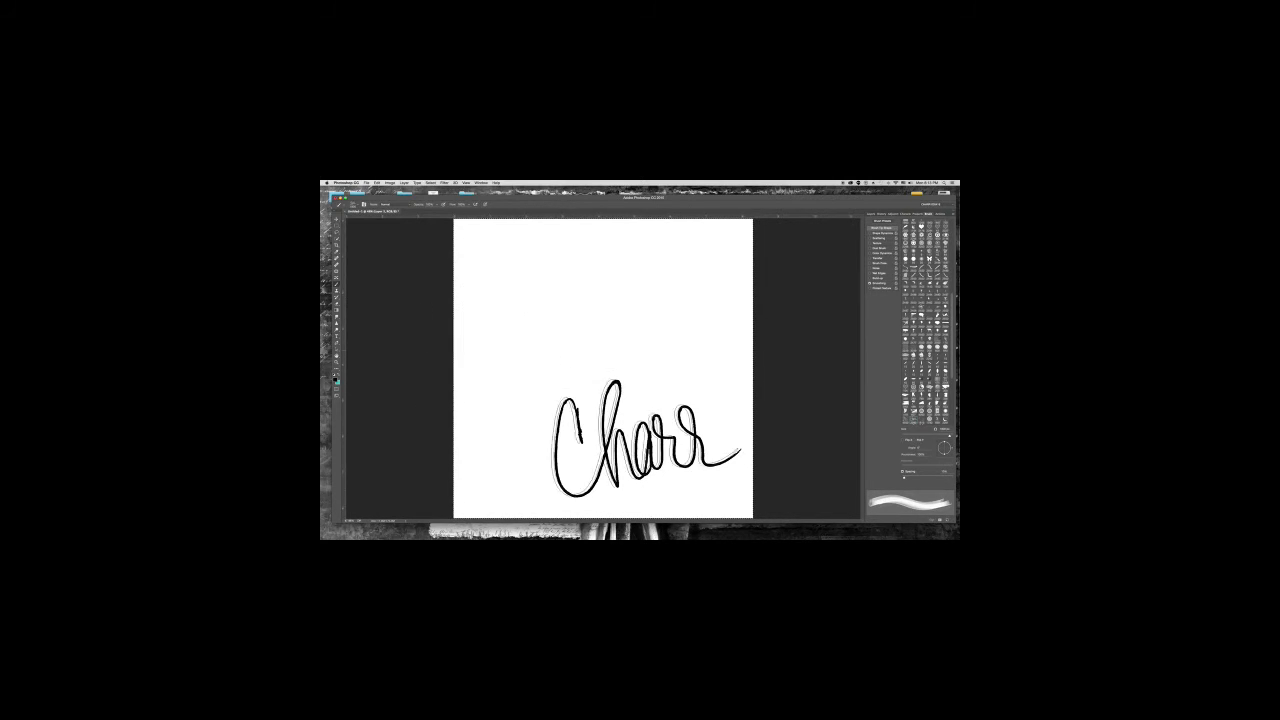
{"action": "key", "text": "super+z"}
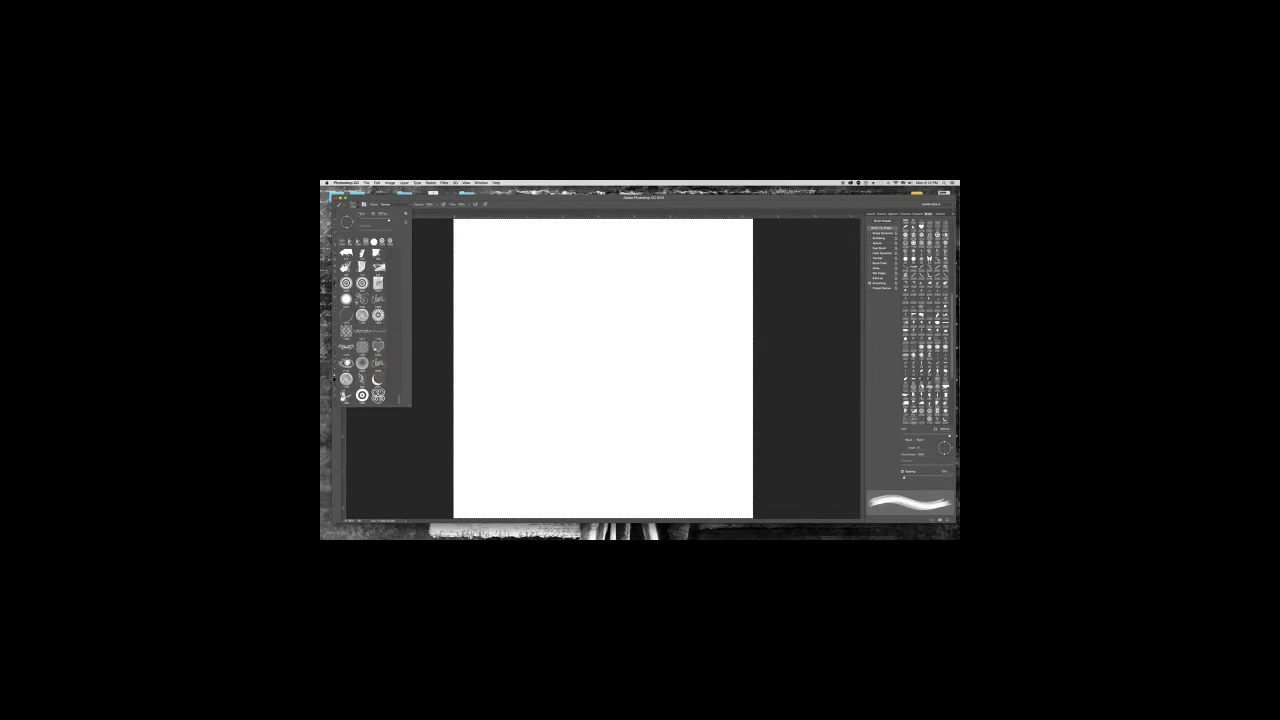
Step: Choose the eye image brush and stamp one large black eye in the middle of the canvas
{"action": "left_click", "coordinate": [351, 367]}
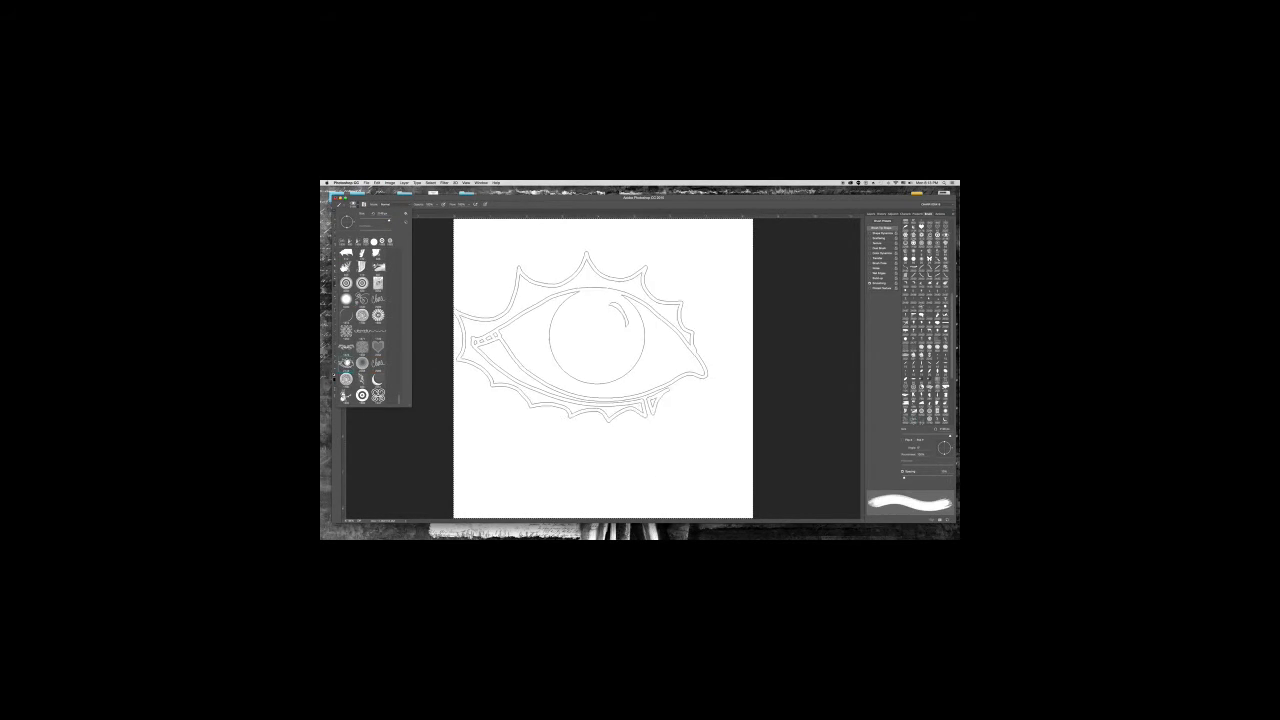
{"action": "left_click", "coordinate": [590, 198]}
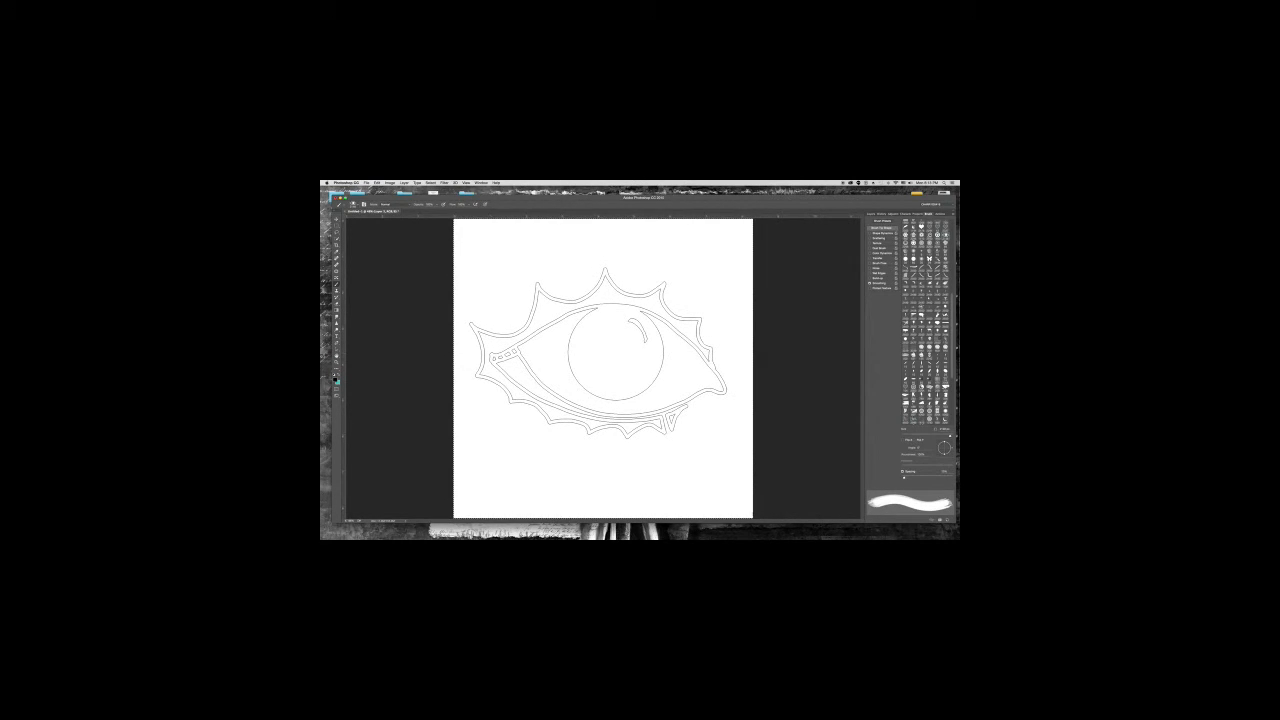
{"action": "left_click", "coordinate": [598, 353]}
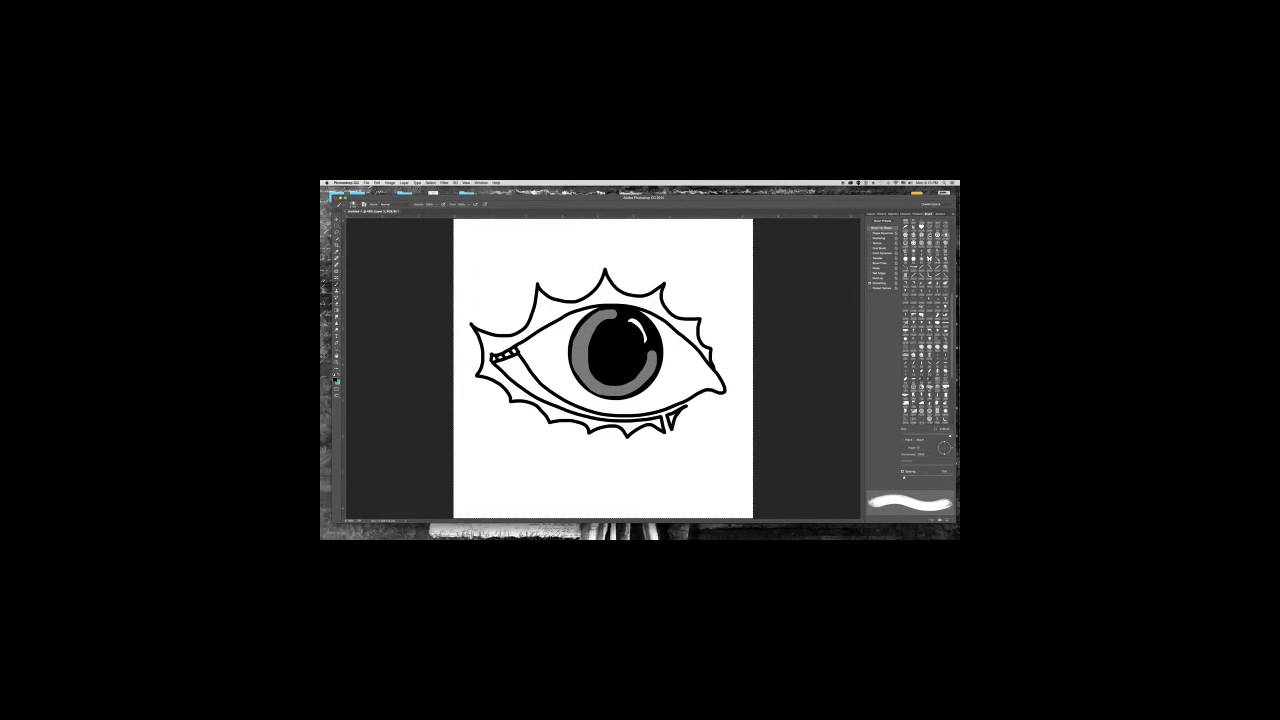
Step: Add an Outer Glow layer style to the eye layer with a blue glow color
{"action": "left_click", "coordinate": [404, 183]}
{"action": "mouse_move", "coordinate": [412, 228]}
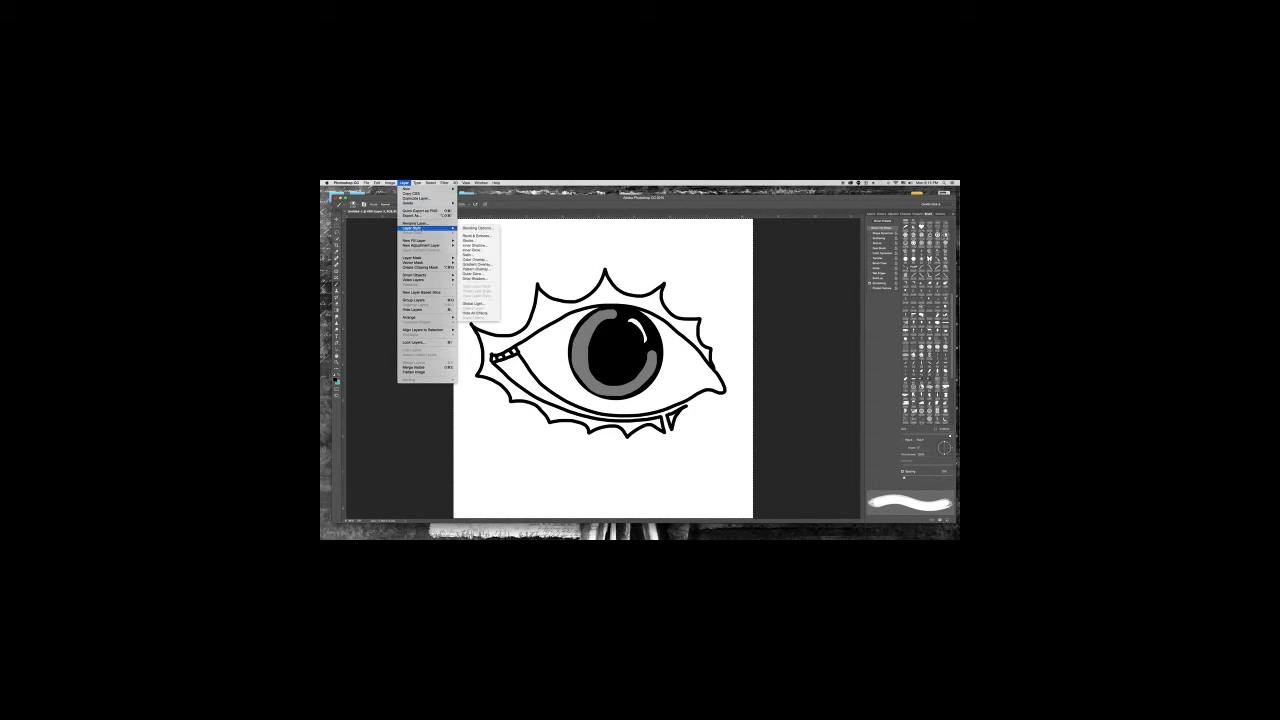
{"action": "left_click", "coordinate": [478, 273]}
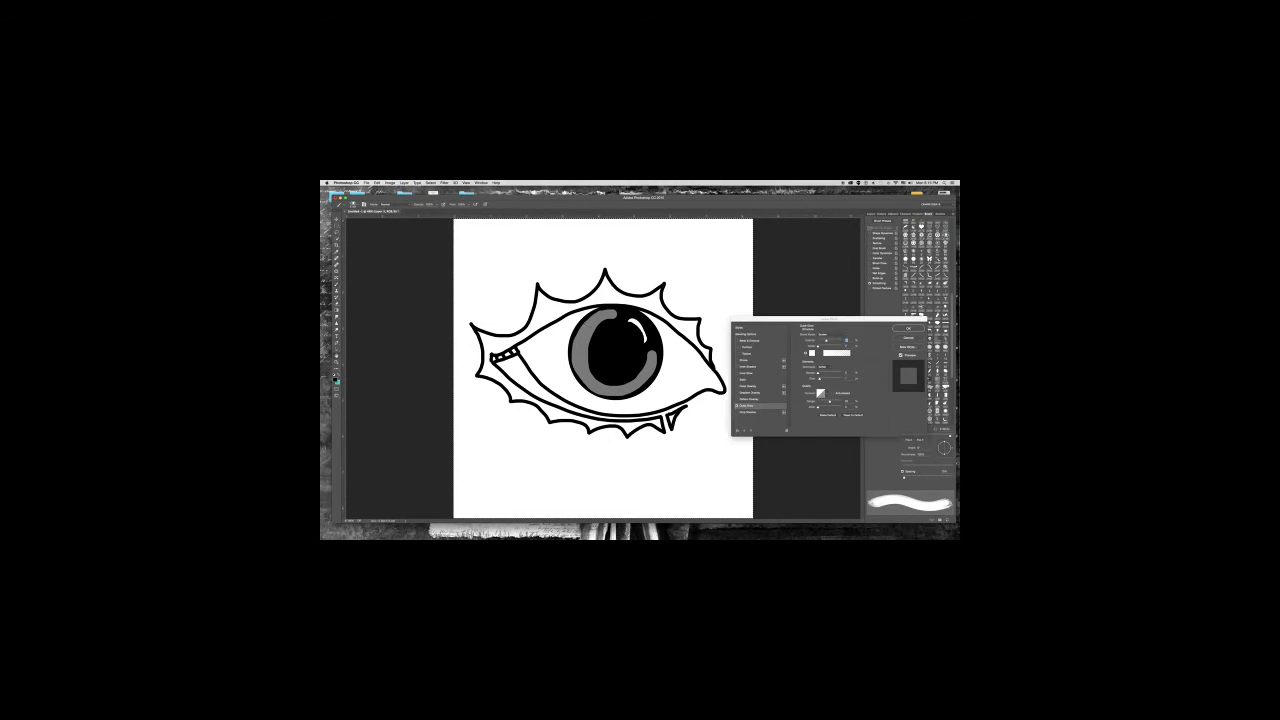
{"action": "left_click", "coordinate": [812, 354]}
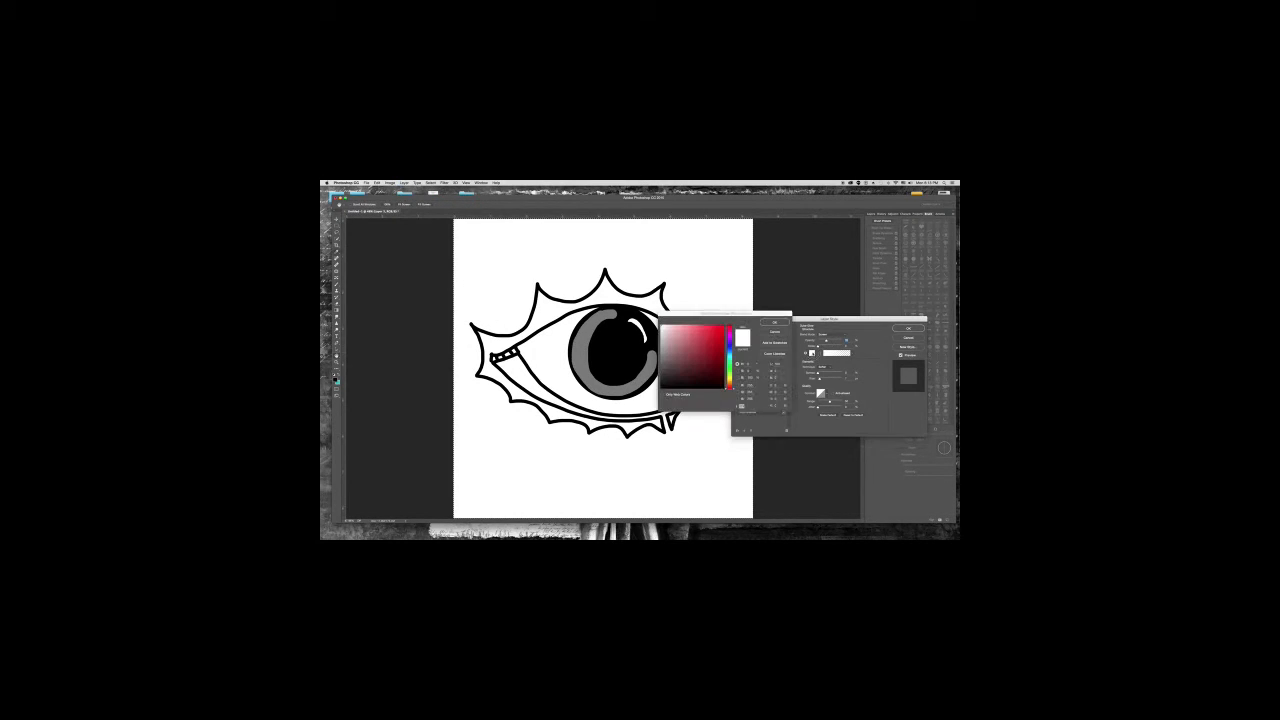
{"action": "left_click_drag", "start_coordinate": [729, 386], "coordinate": [730, 347]}
{"action": "left_click", "coordinate": [699, 323]}
{"action": "left_click", "coordinate": [774, 322]}
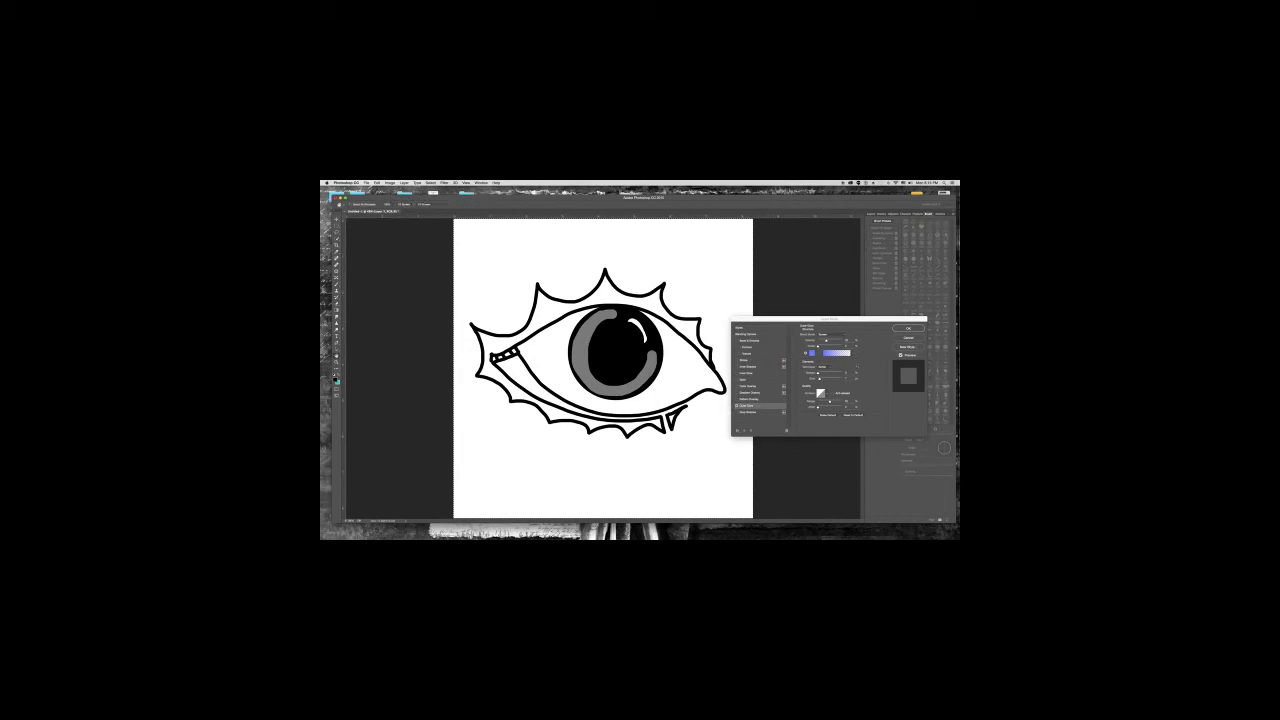
Step: Set the glow's blend mode to Normal, increase its spread and size, and apply the layer style
{"action": "left_click", "coordinate": [823, 334]}
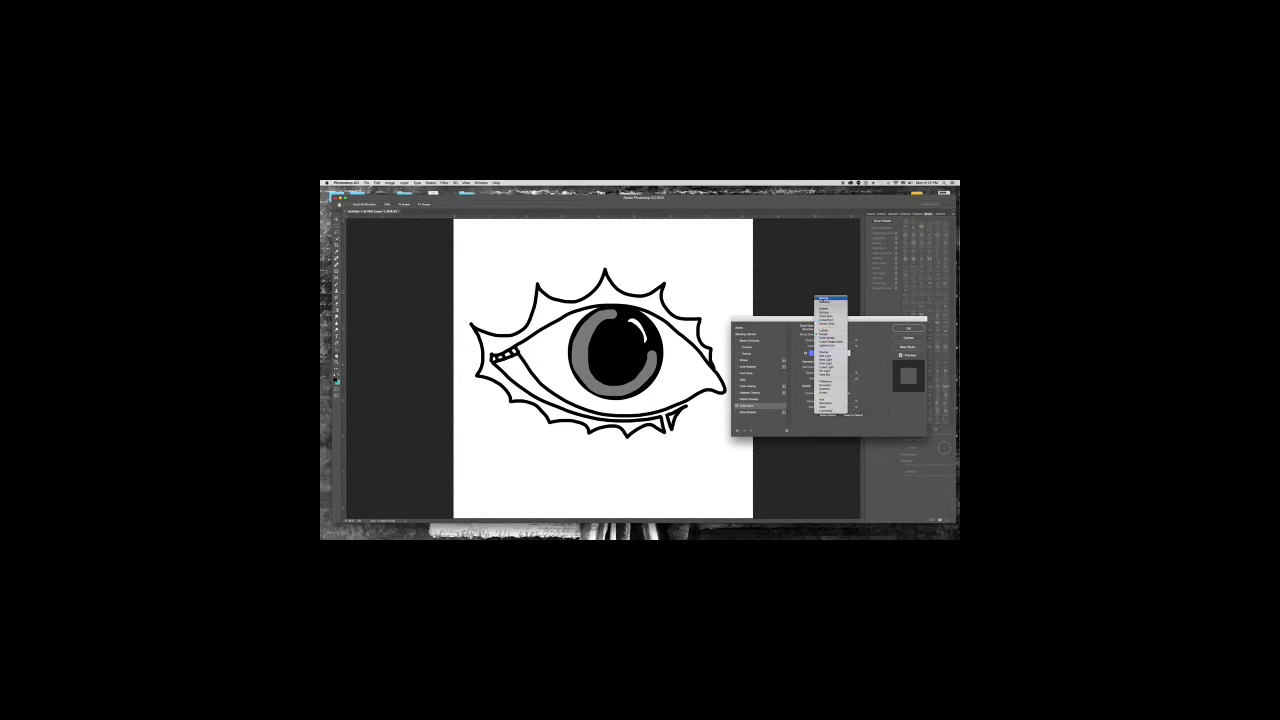
{"action": "left_click", "coordinate": [824, 298]}
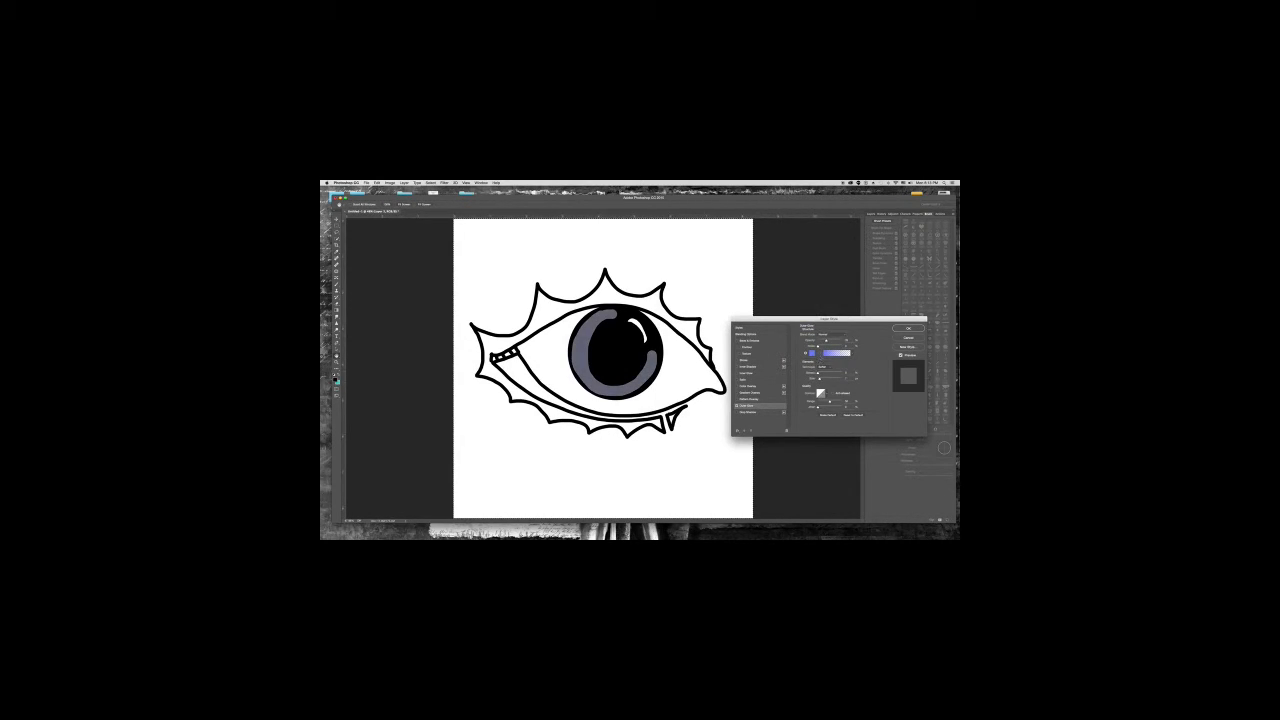
{"action": "left_click_drag", "start_coordinate": [818, 373], "coordinate": [846, 378]}
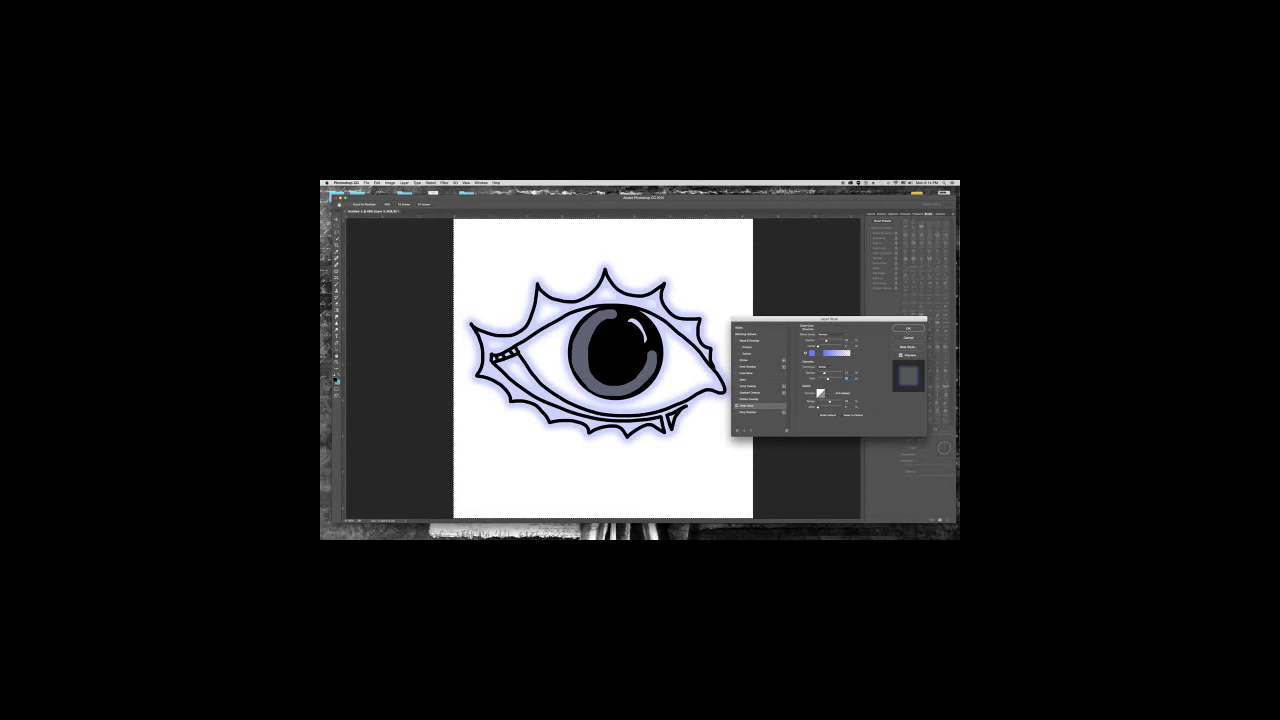
{"action": "left_click", "coordinate": [908, 328]}
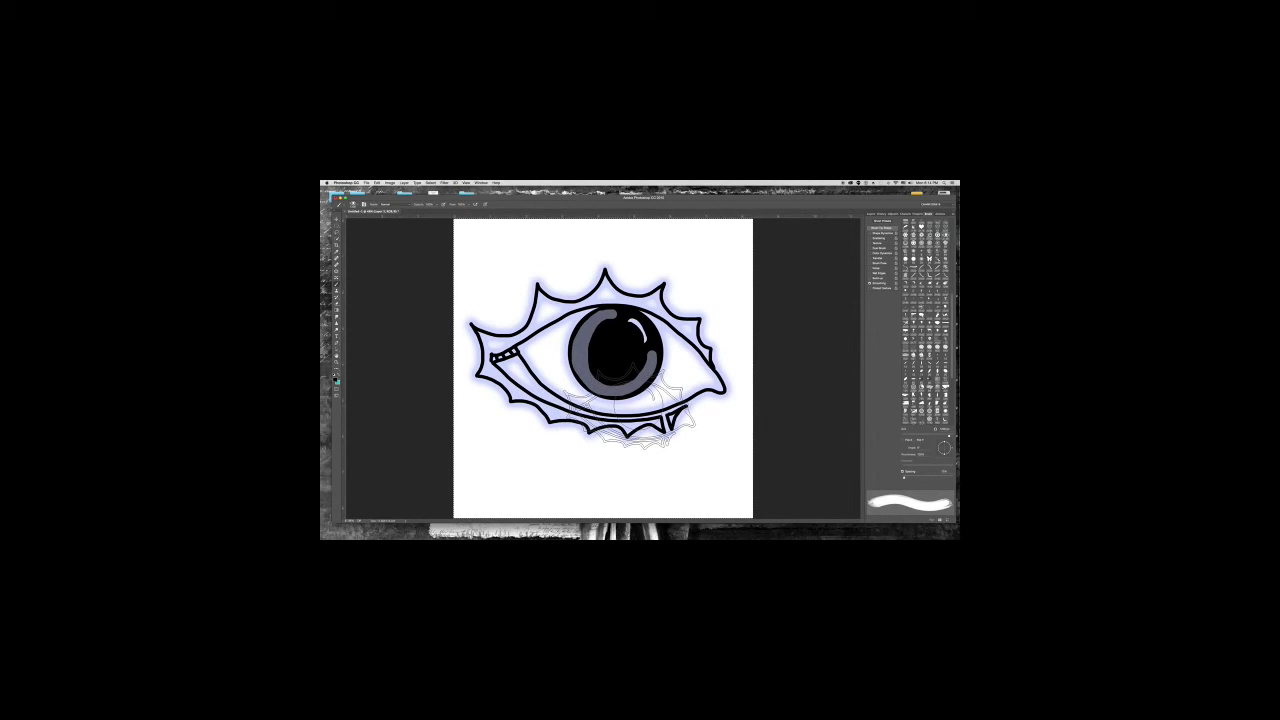
Step: Shrink the eye brush and paint a straight line of tightly spaced stamps across the canvas's upper edge
{"action": "key", "text": "bracketleft"}
{"action": "key", "text": "bracketleft"}
{"action": "key", "text": "bracketleft"}
{"action": "key", "text": "bracketleft"}
{"action": "key", "text": "bracketleft"}
{"action": "key", "text": "bracketleft"}
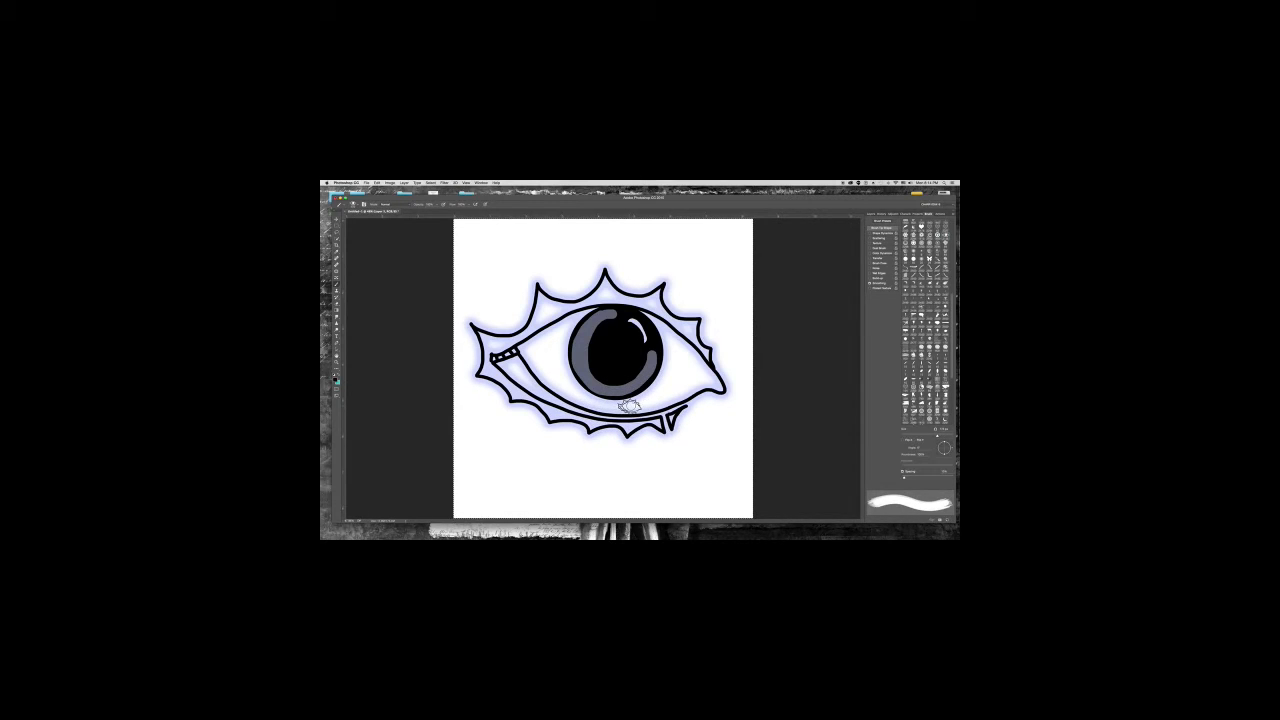
{"action": "left_click", "coordinate": [472, 232]}
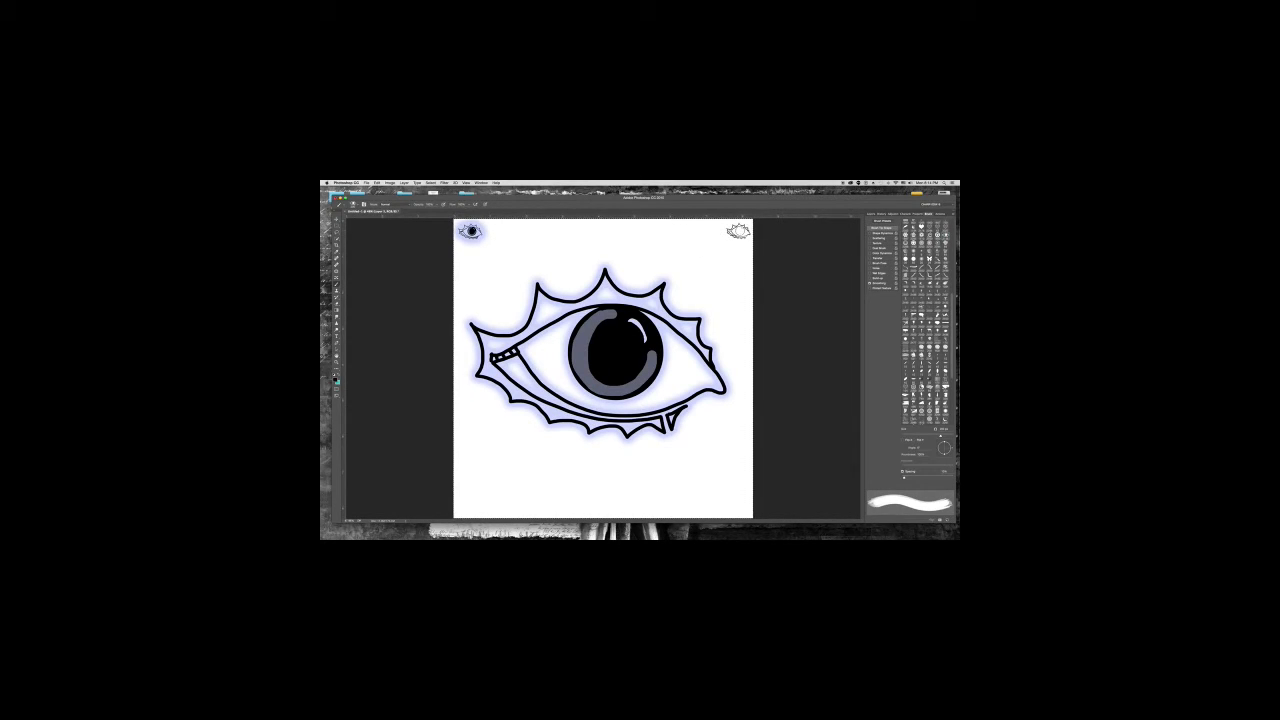
{"action": "left_click", "coordinate": [736, 232], "text": "shift"}
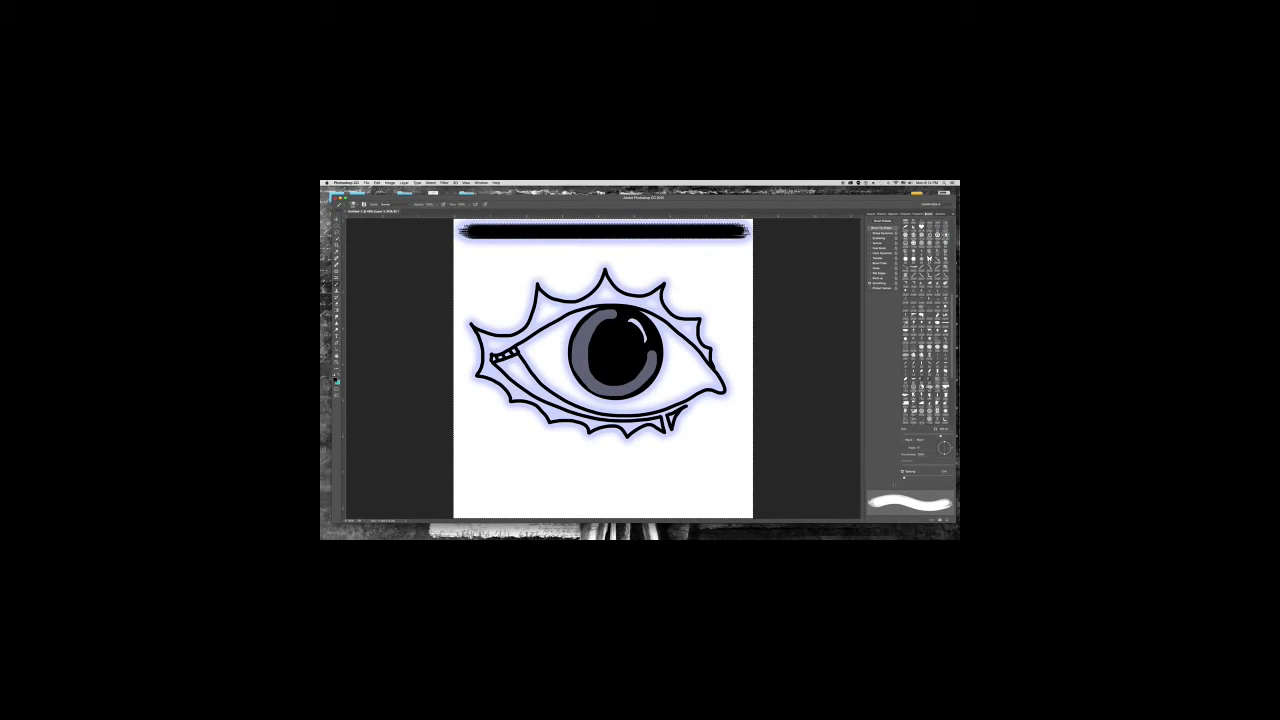
Step: Widen the brush spacing and frame the large eye with four straight rows of small, separate eye stamps
{"action": "left_click_drag", "start_coordinate": [905, 477], "coordinate": [935, 478]}
{"action": "left_click", "coordinate": [470, 503]}
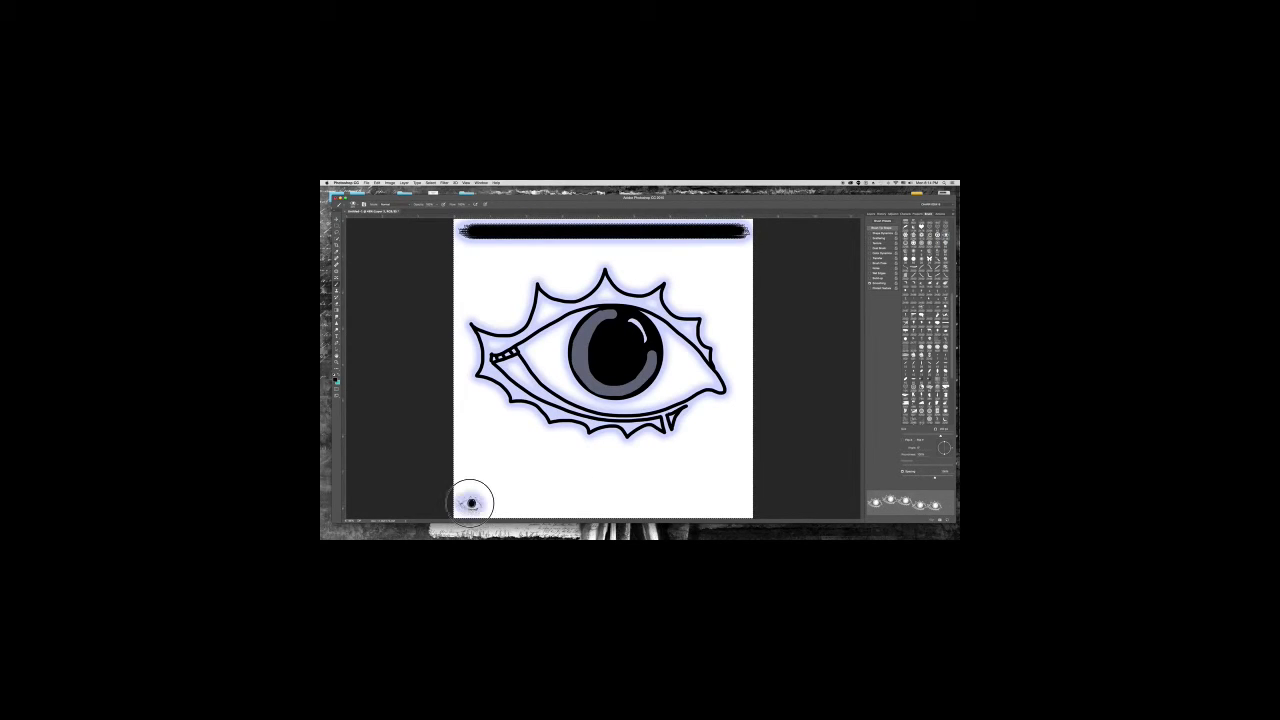
{"action": "left_click", "coordinate": [722, 505], "text": "shift"}
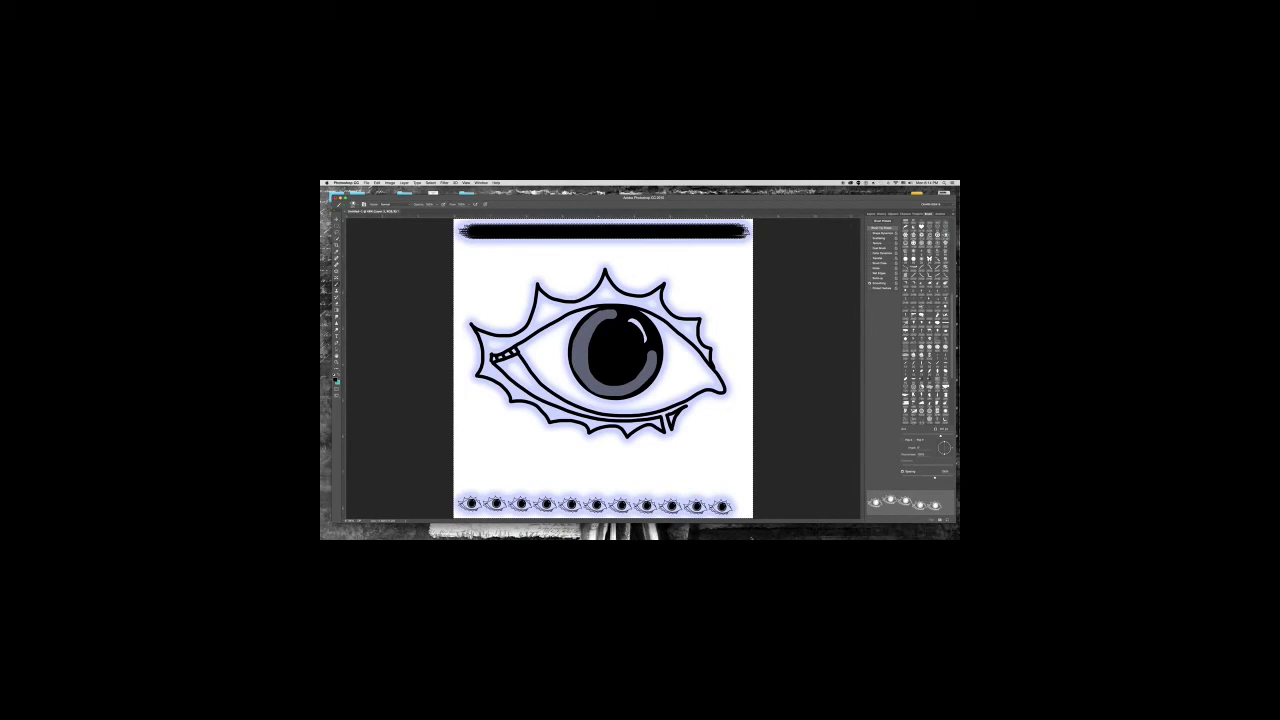
{"action": "left_click", "coordinate": [733, 271], "text": "shift"}
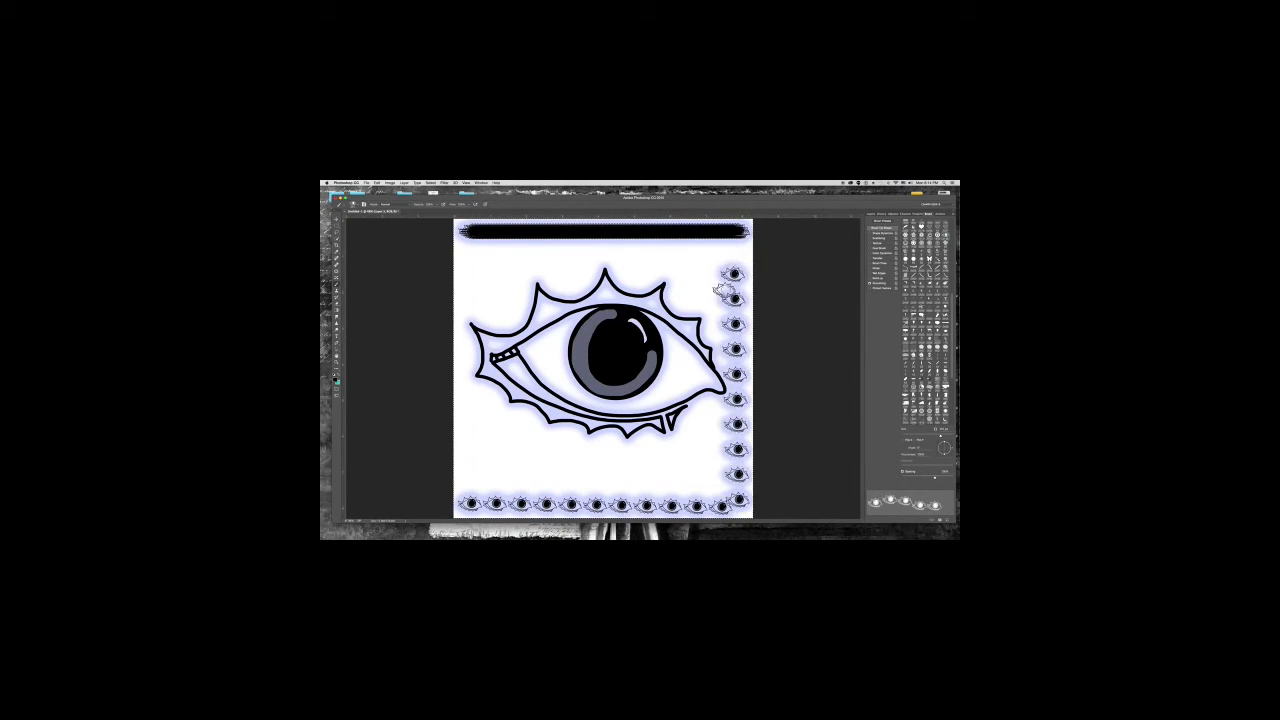
{"action": "left_click", "coordinate": [477, 271], "text": "shift"}
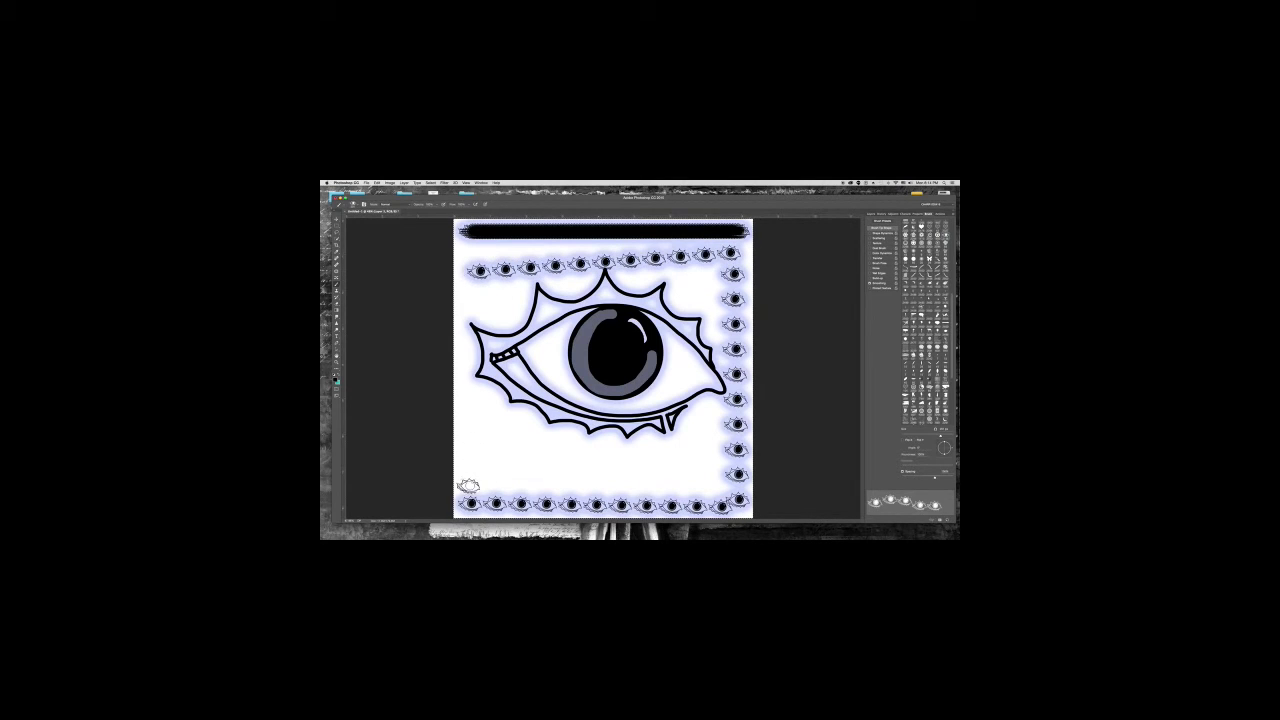
{"action": "left_click", "coordinate": [469, 485], "text": "shift"}
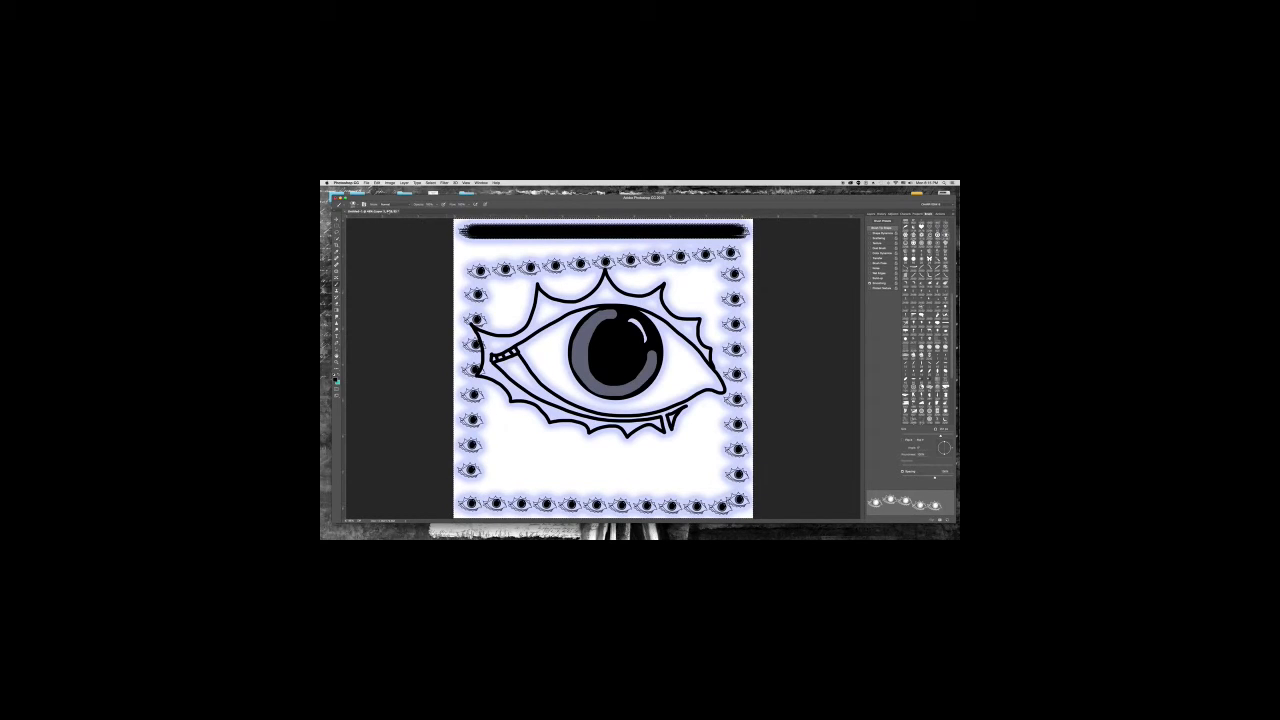
Step: Choose the clock face brush and clear all the eye artwork from the layer
{"action": "left_click", "coordinate": [354, 205]}
{"action": "left_click", "coordinate": [362, 315]}
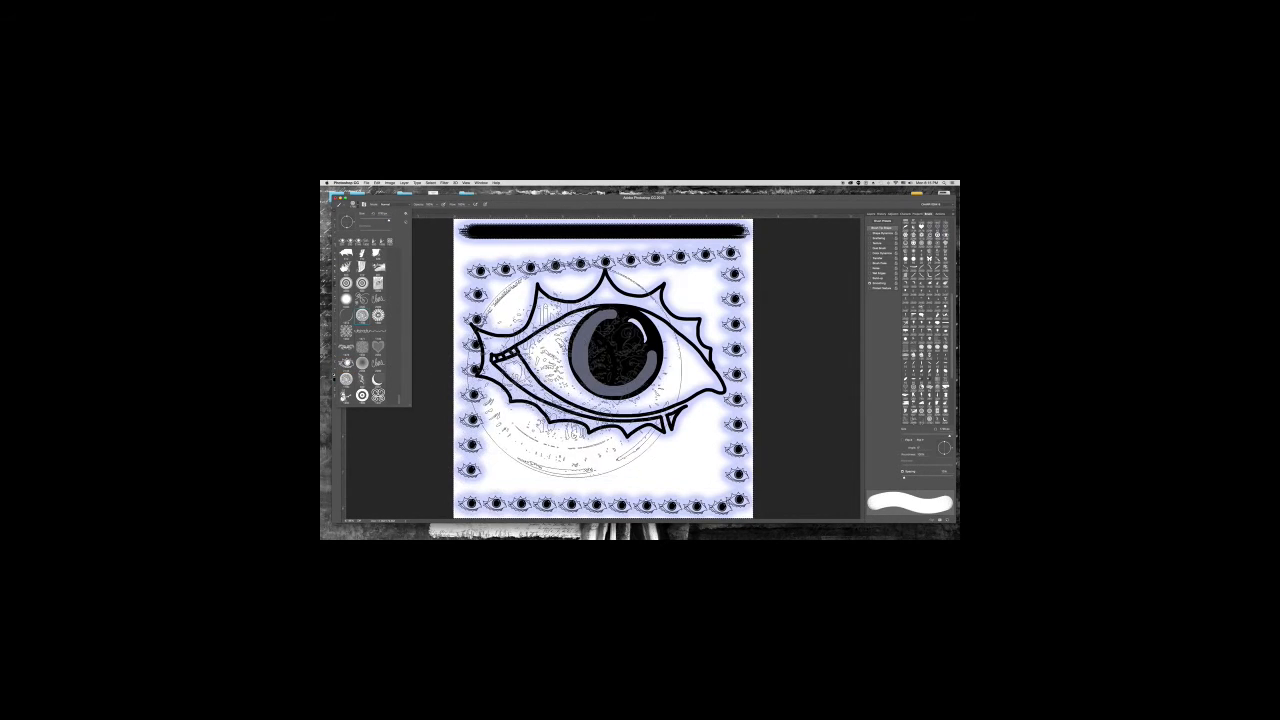
{"action": "left_click", "coordinate": [770, 197]}
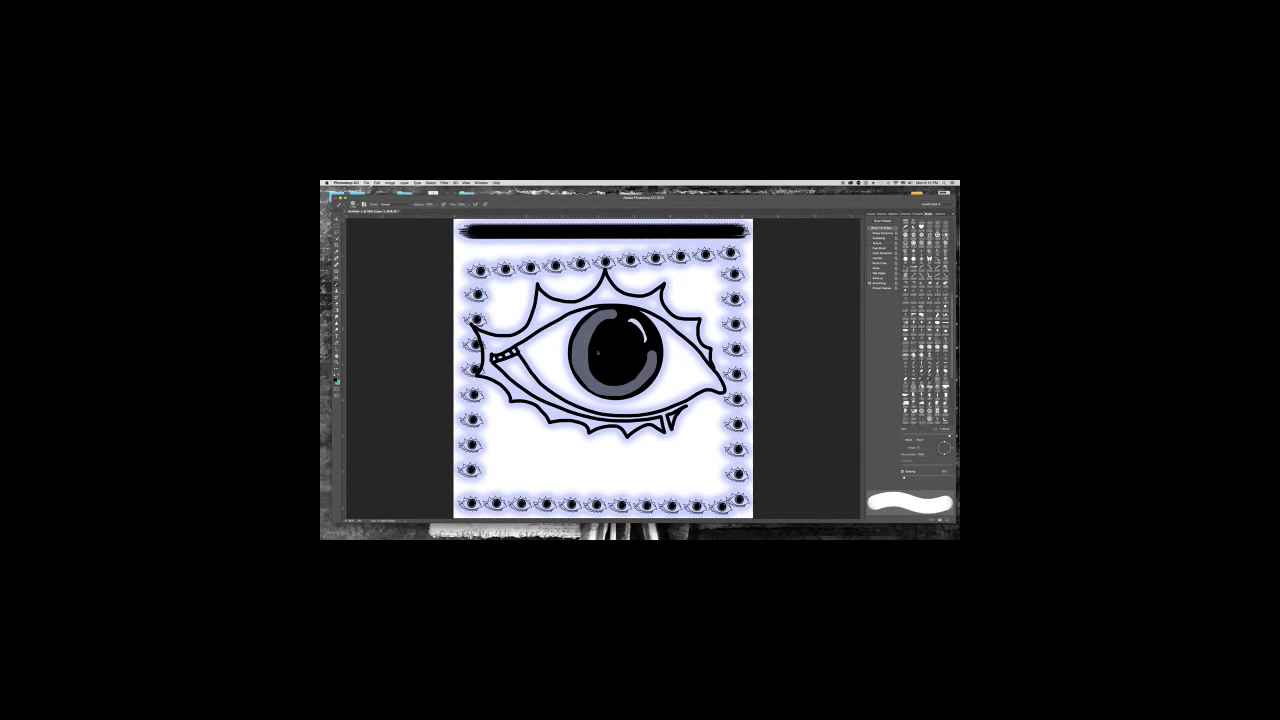
{"action": "key", "text": "Delete"}
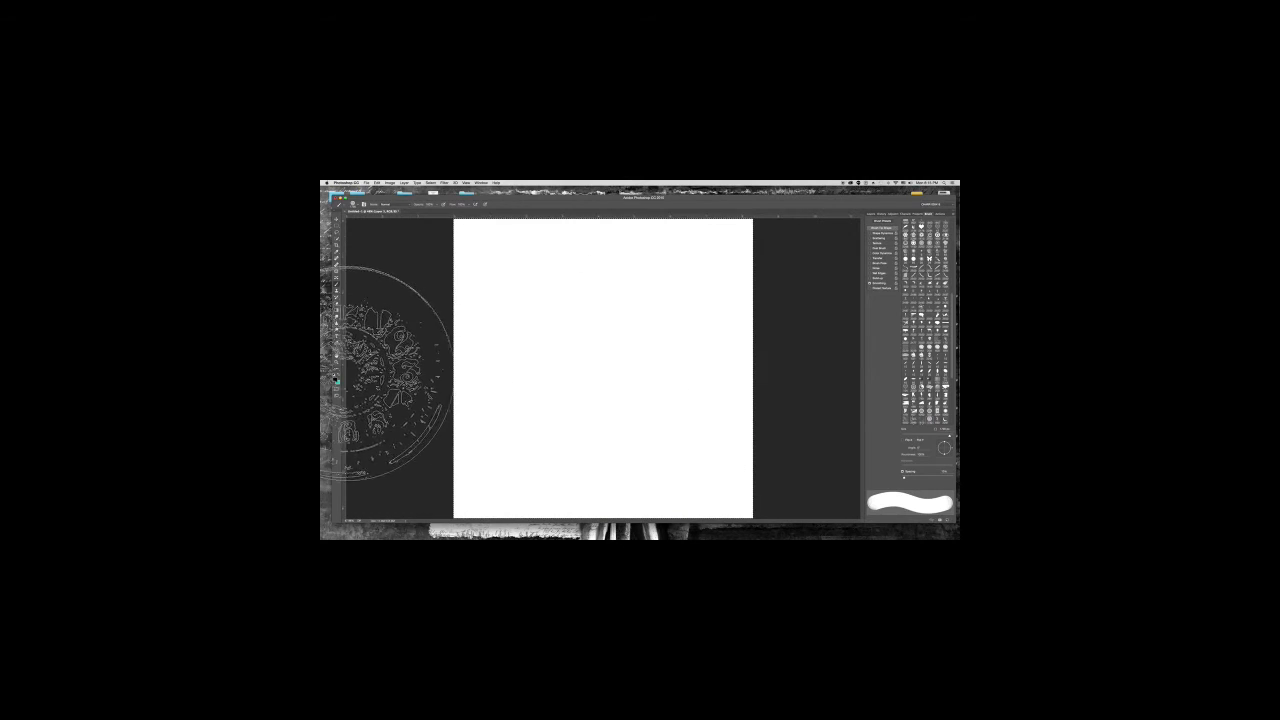
Step: Set the foreground color to dark yellow and stamp one large clock face in the middle of the canvas
{"action": "left_click", "coordinate": [336, 380]}
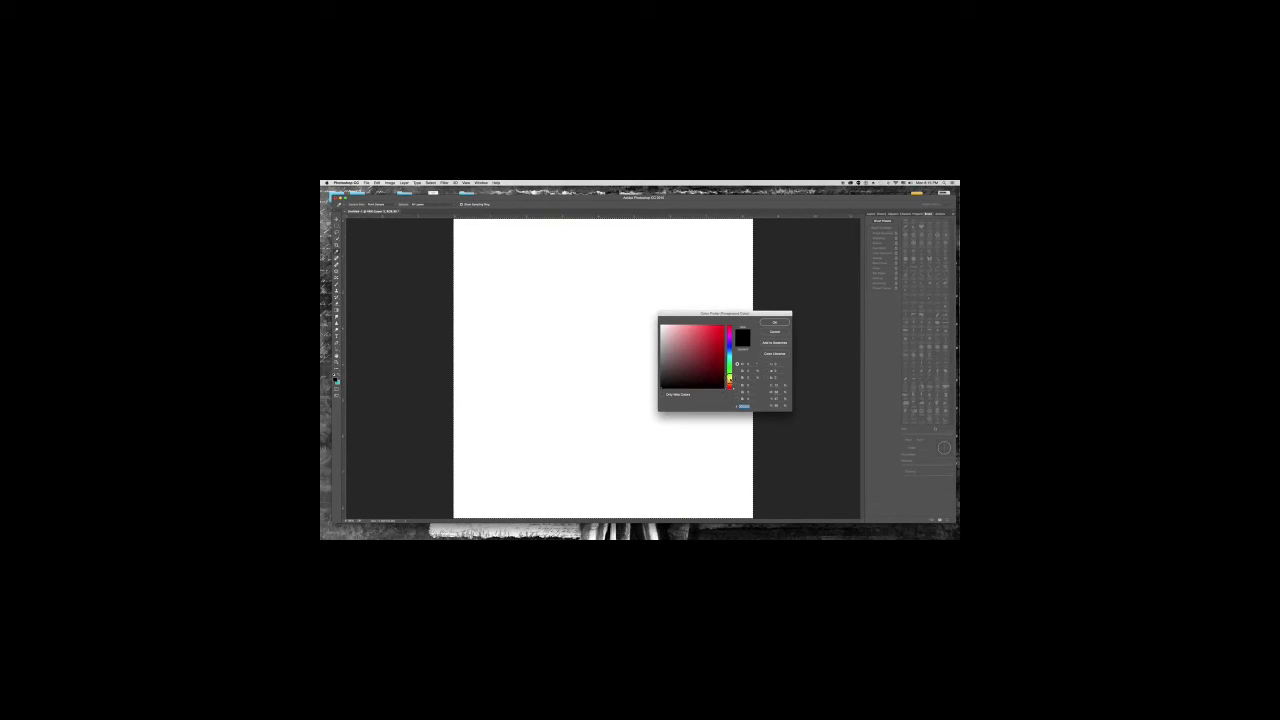
{"action": "left_click", "coordinate": [729, 377]}
{"action": "left_click", "coordinate": [718, 351]}
{"action": "left_click_drag", "start_coordinate": [730, 378], "coordinate": [730, 380]}
{"action": "left_click", "coordinate": [775, 322]}
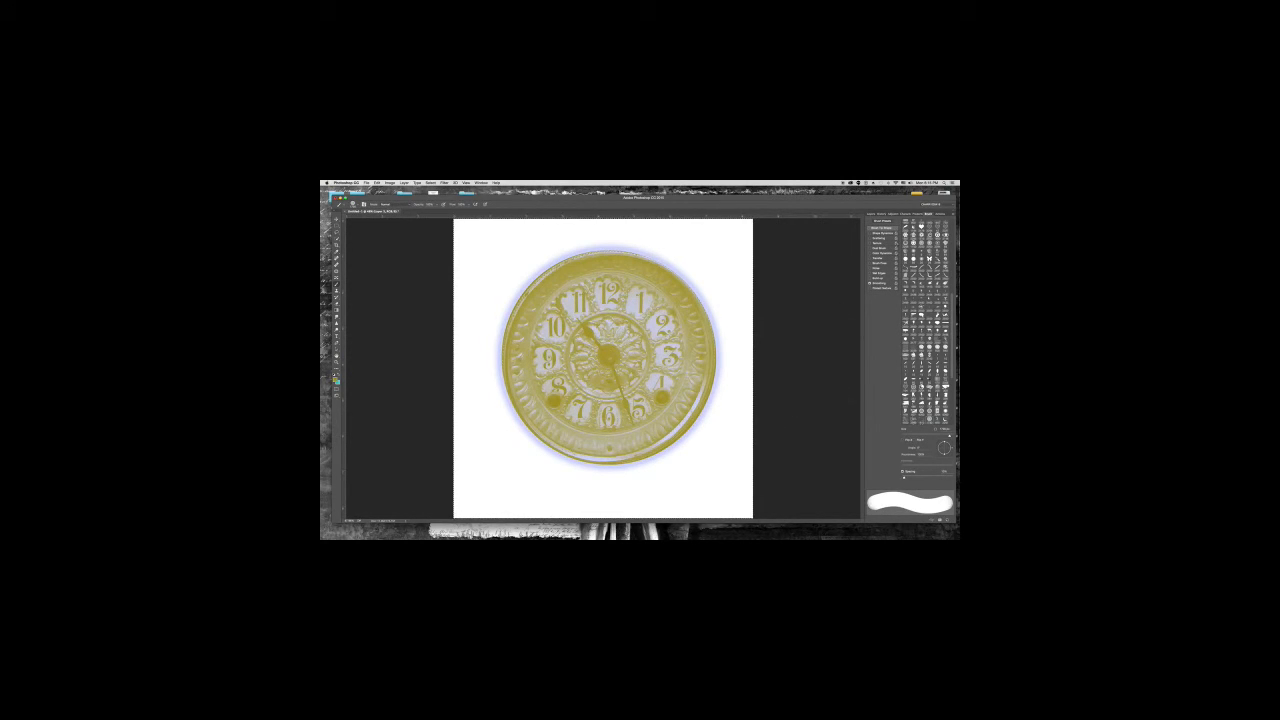
Step: Review the clock layer's Outer Glow settings and switch off the visibility of its glow effect
{"action": "left_click", "coordinate": [871, 213]}
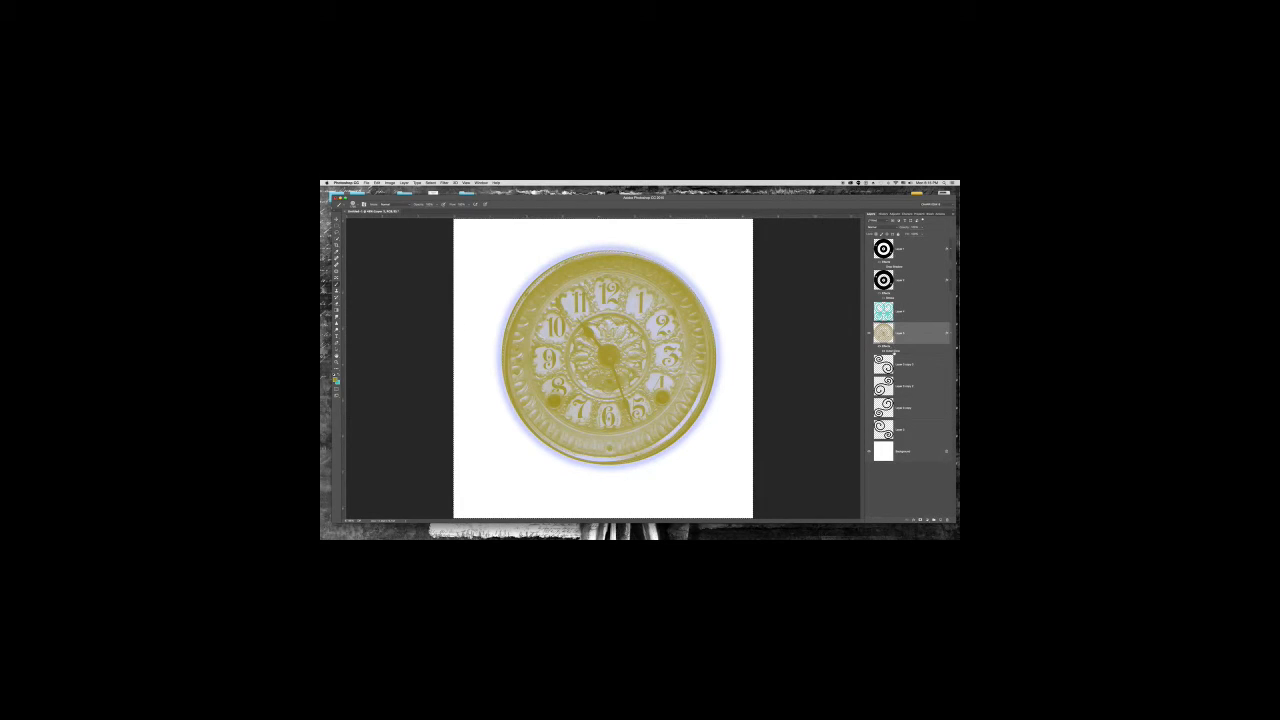
{"action": "double_click", "coordinate": [887, 351]}
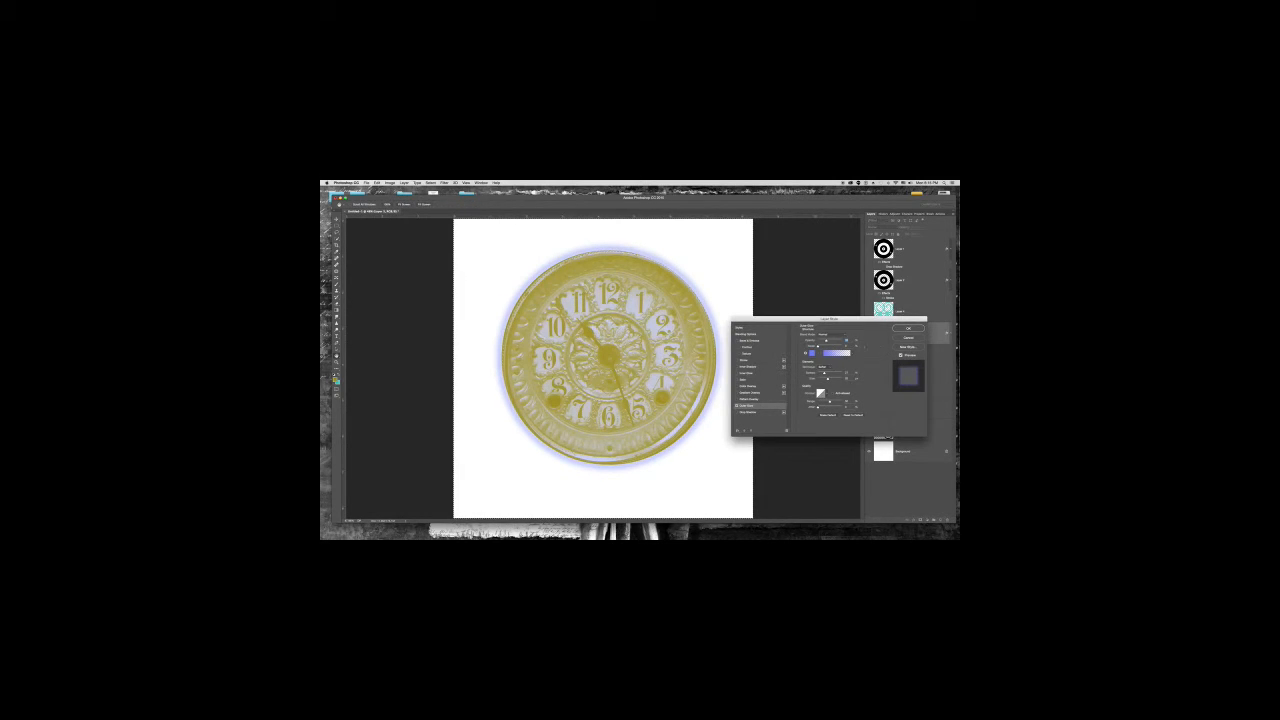
{"action": "left_click", "coordinate": [908, 328]}
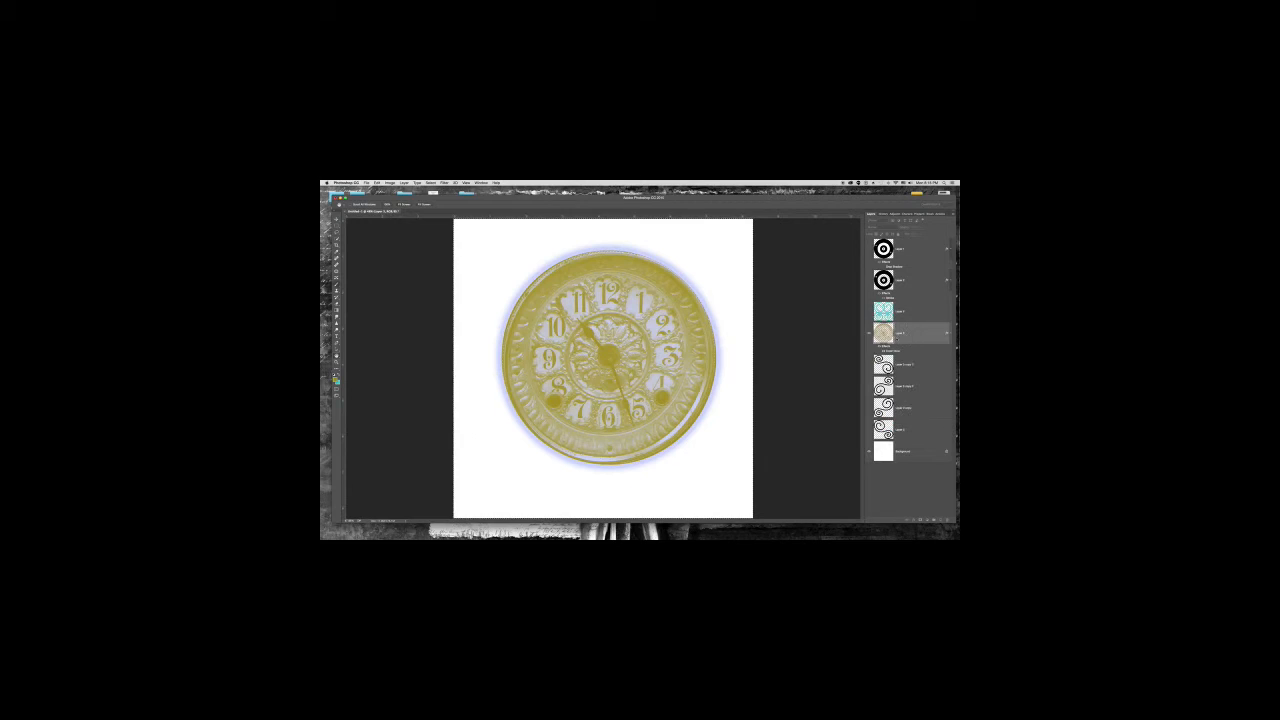
{"action": "left_click", "coordinate": [878, 352]}
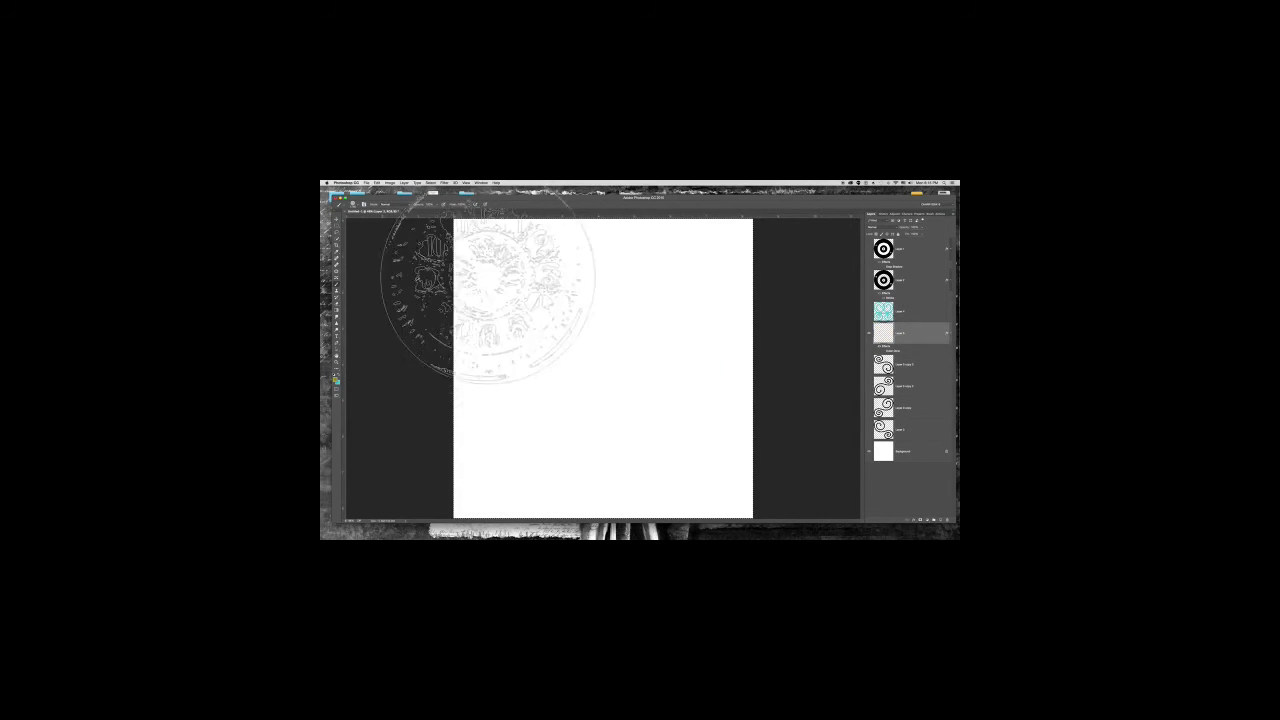
Step: Choose the ornate mandala brush and stamp one large dark yellow mandala in the middle of the canvas
{"action": "left_click", "coordinate": [357, 205]}
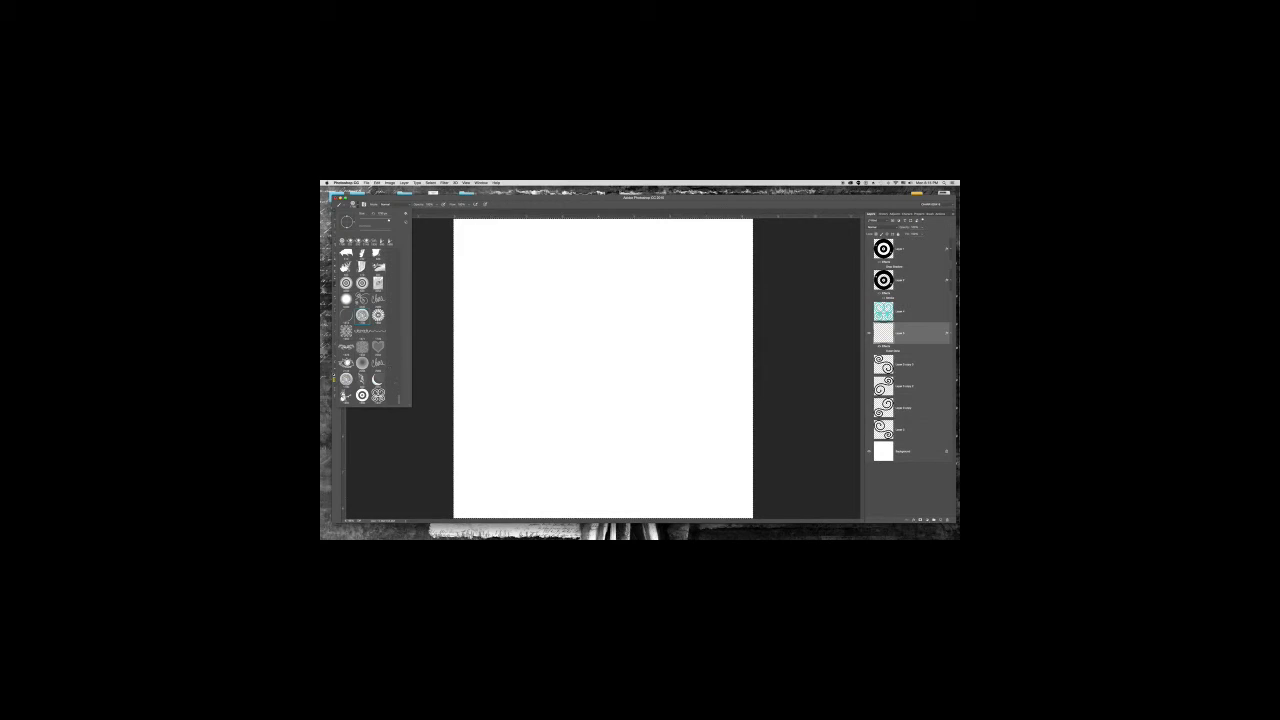
{"action": "scroll", "coordinate": [399, 398], "scroll_direction": "up", "scroll_amount": 5}
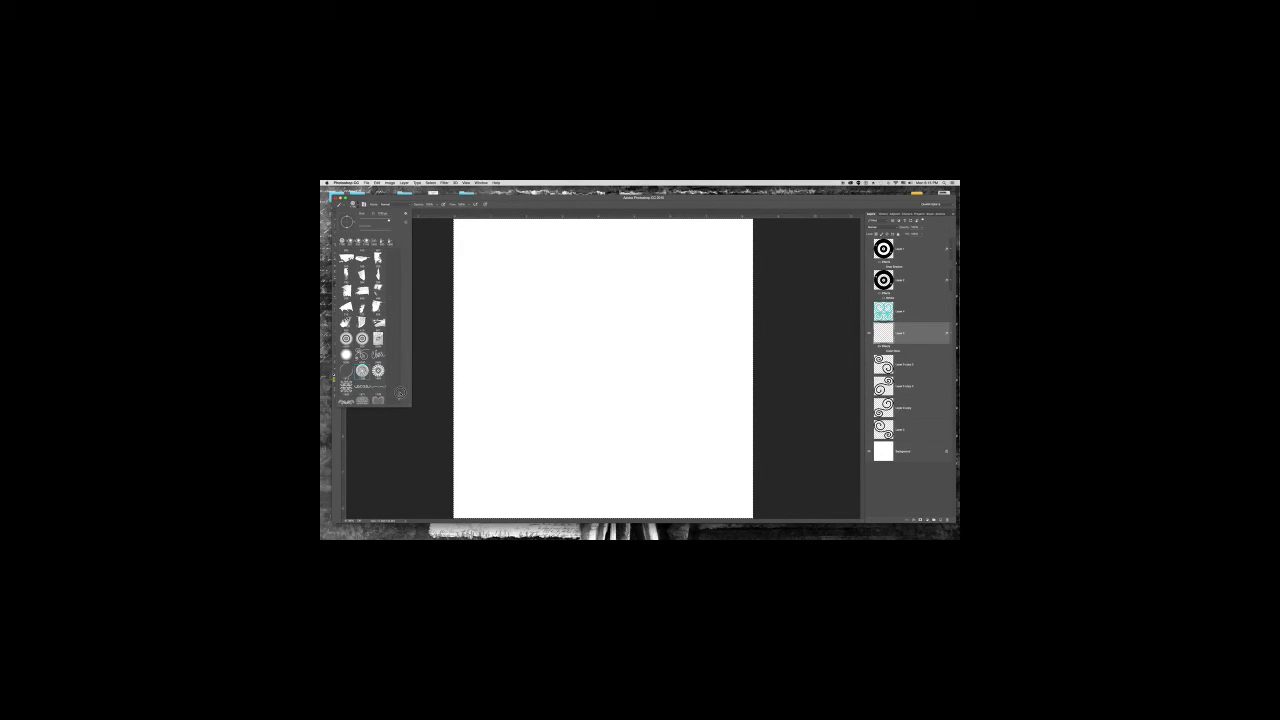
{"action": "scroll", "coordinate": [399, 395], "scroll_direction": "down", "scroll_amount": 5}
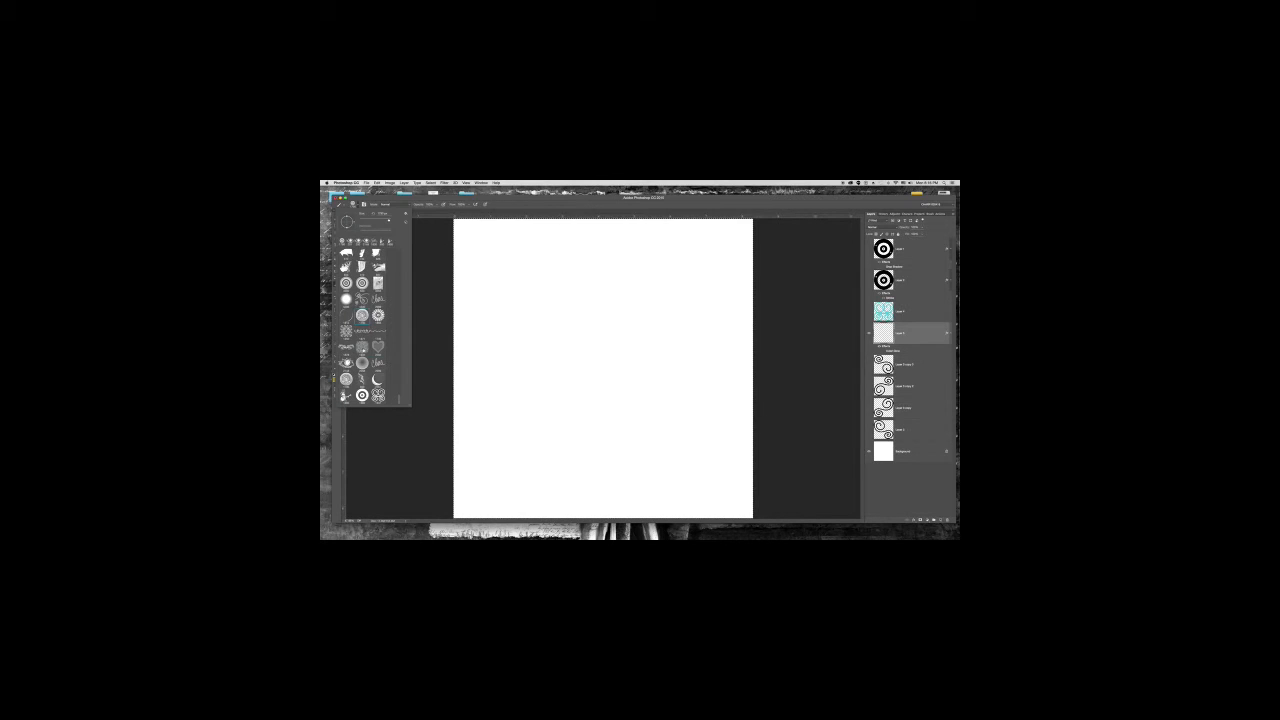
{"action": "left_click", "coordinate": [598, 363]}
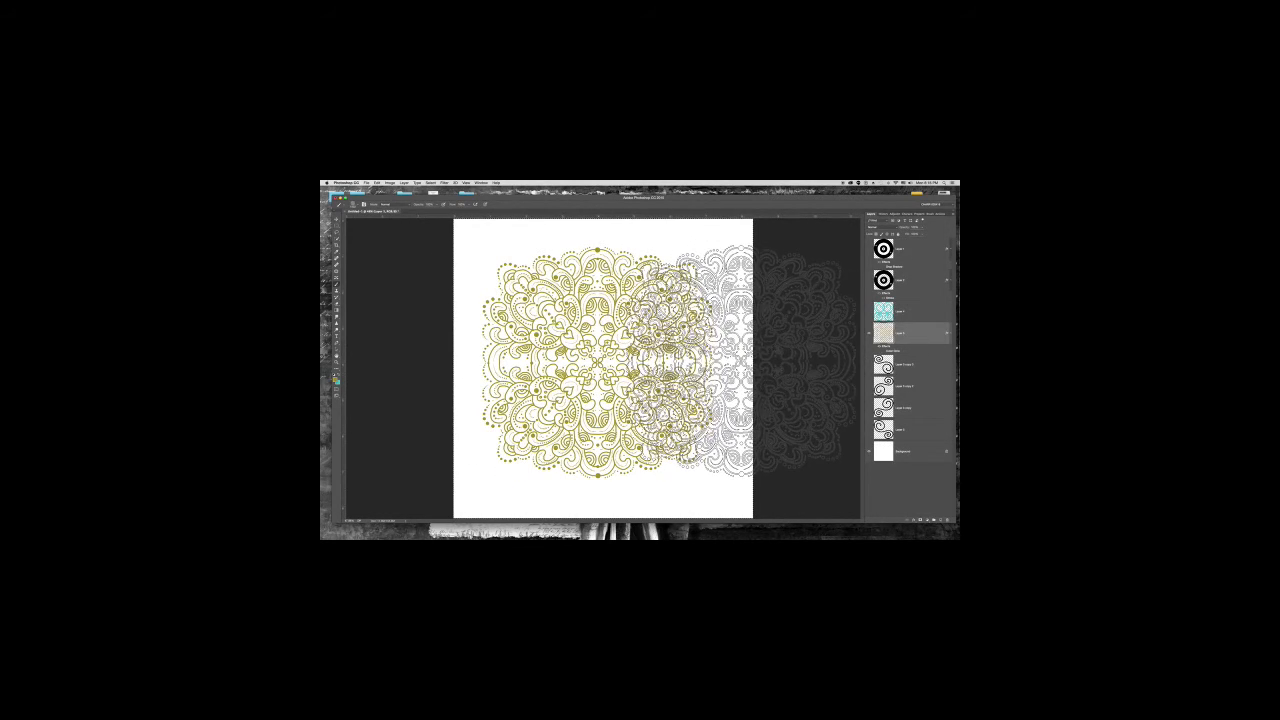
{"action": "key", "text": "l"}
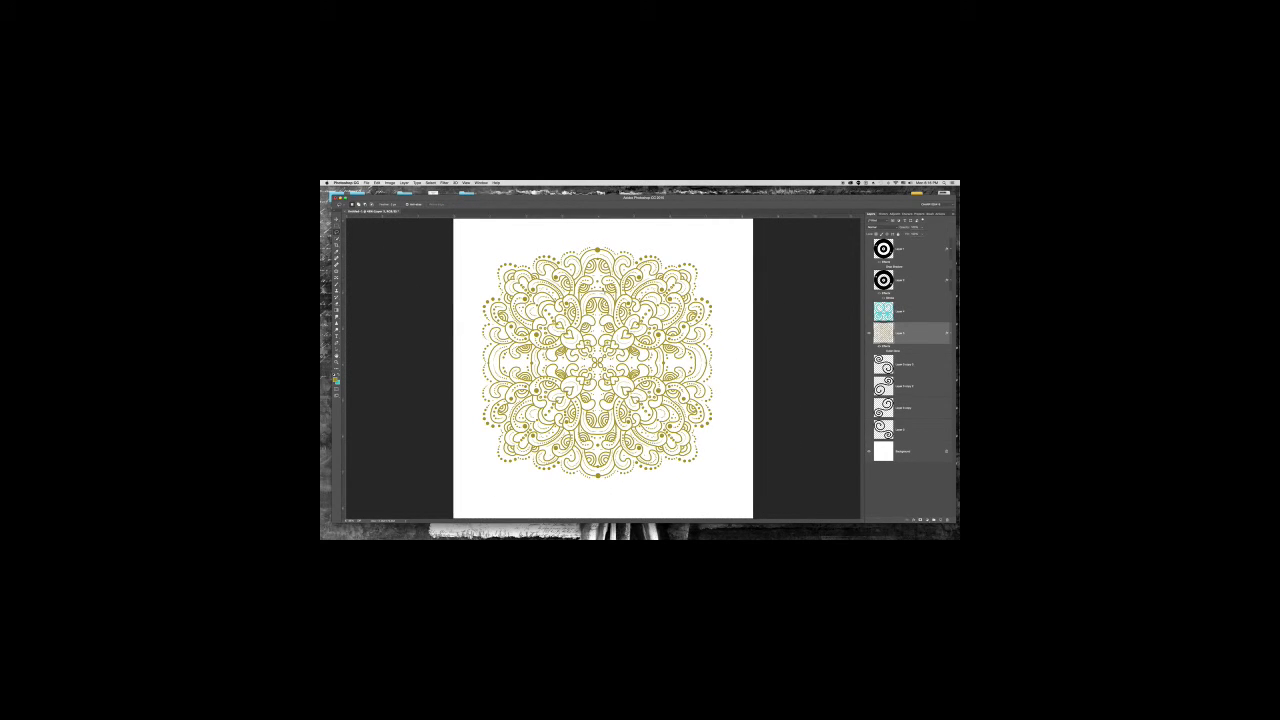
{"action": "key", "text": "m"}
{"action": "left_click_drag", "start_coordinate": [454, 219], "coordinate": [597, 361]}
{"action": "left_click", "coordinate": [418, 281]}
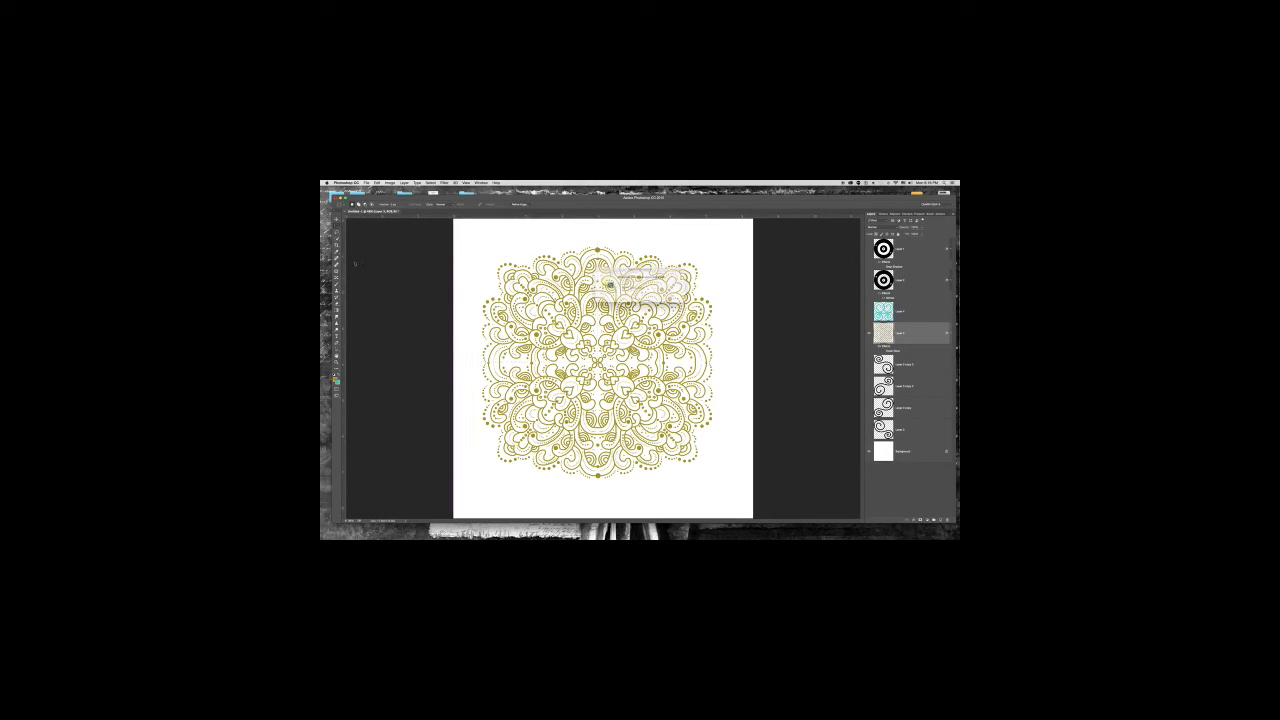
{"action": "key", "text": "Return"}
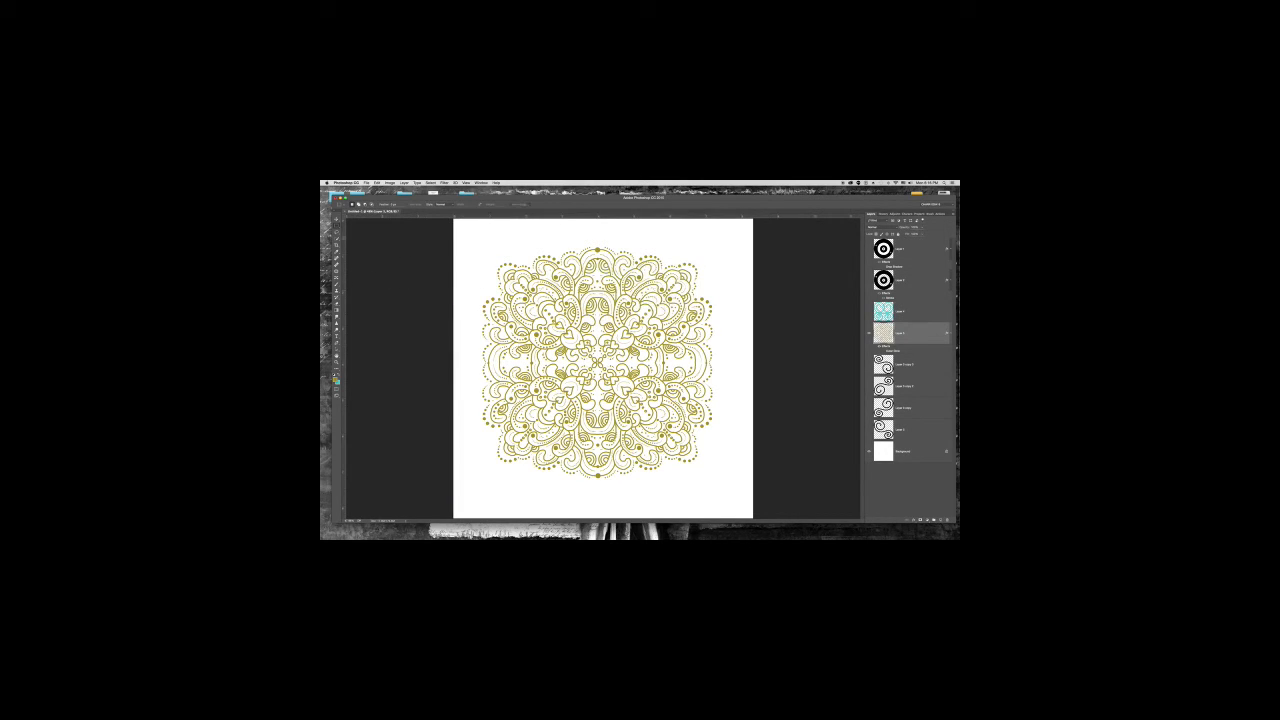
Step: Recolor the mandala with Color Balance, shifting its midtones fully toward red and magenta and slightly toward blue
{"action": "key", "text": "j"}
{"action": "key", "text": "super+b"}
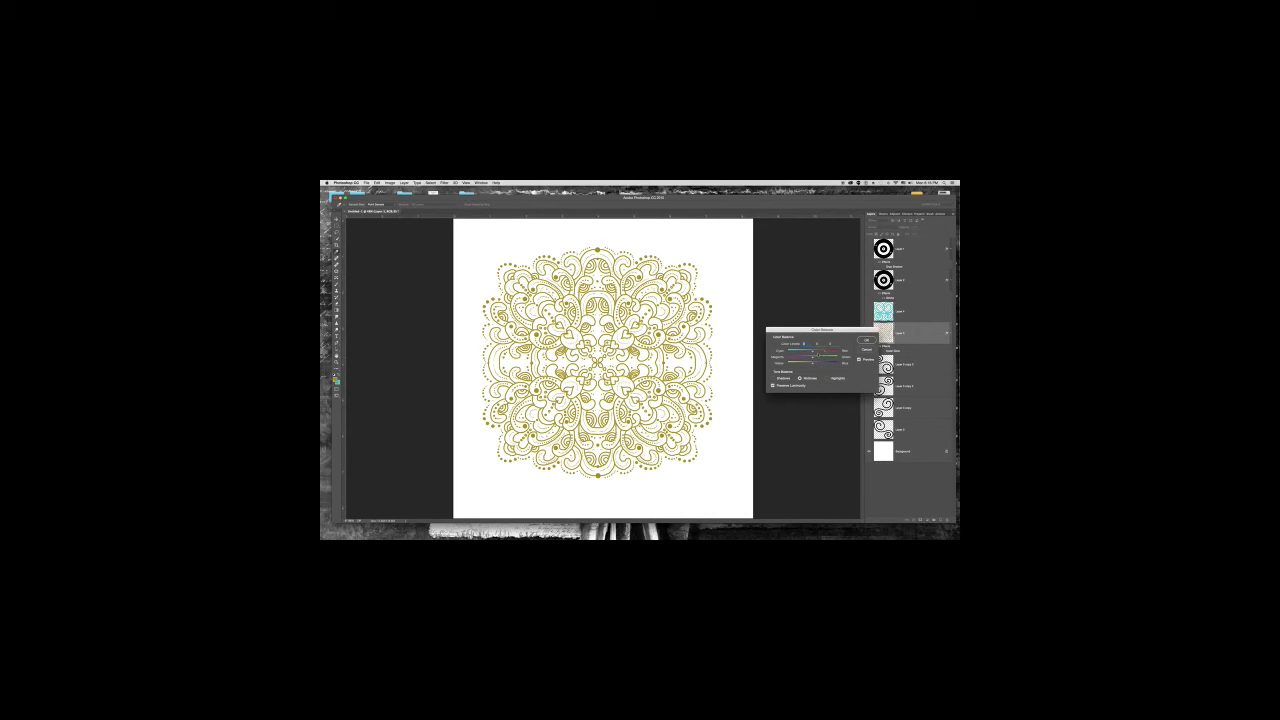
{"action": "left_click_drag", "start_coordinate": [813, 350], "coordinate": [787, 358]}
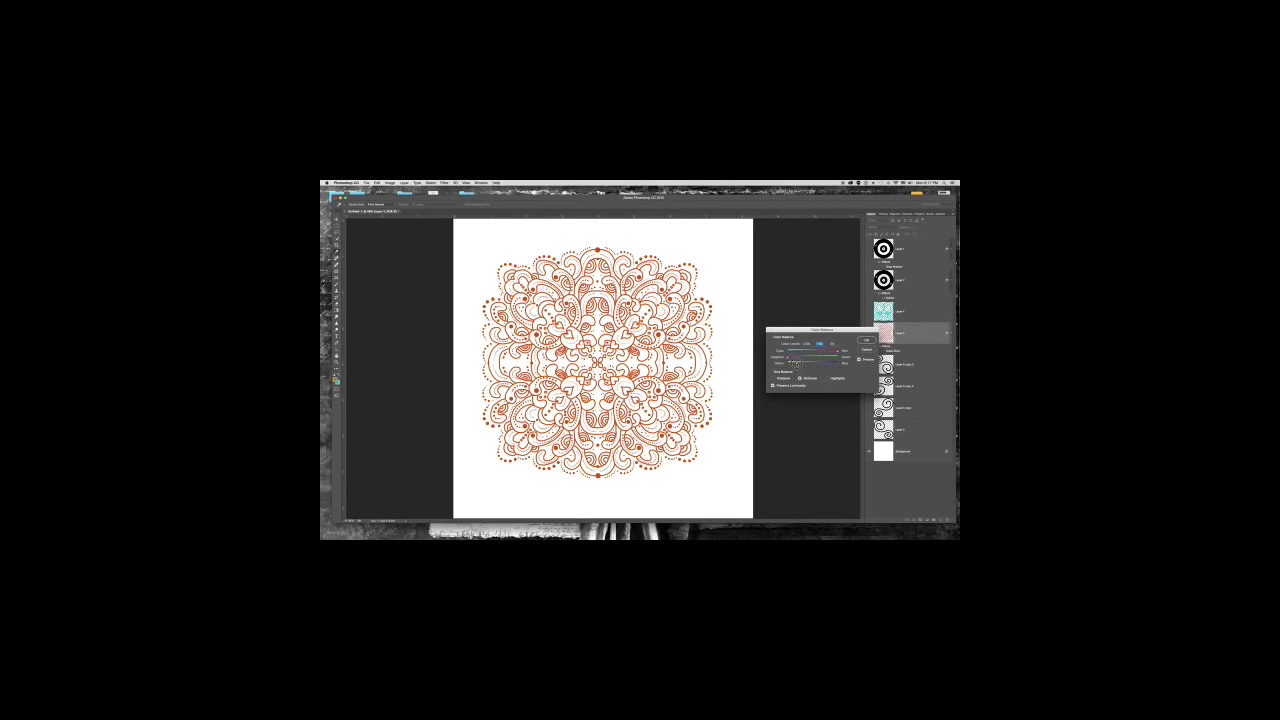
{"action": "mouse_move", "coordinate": [810, 364]}
{"action": "left_mouse_down"}
{"action": "mouse_move", "coordinate": [835, 364]}
{"action": "mouse_move", "coordinate": [821, 364]}
{"action": "left_mouse_up"}
{"action": "left_click", "coordinate": [866, 340]}
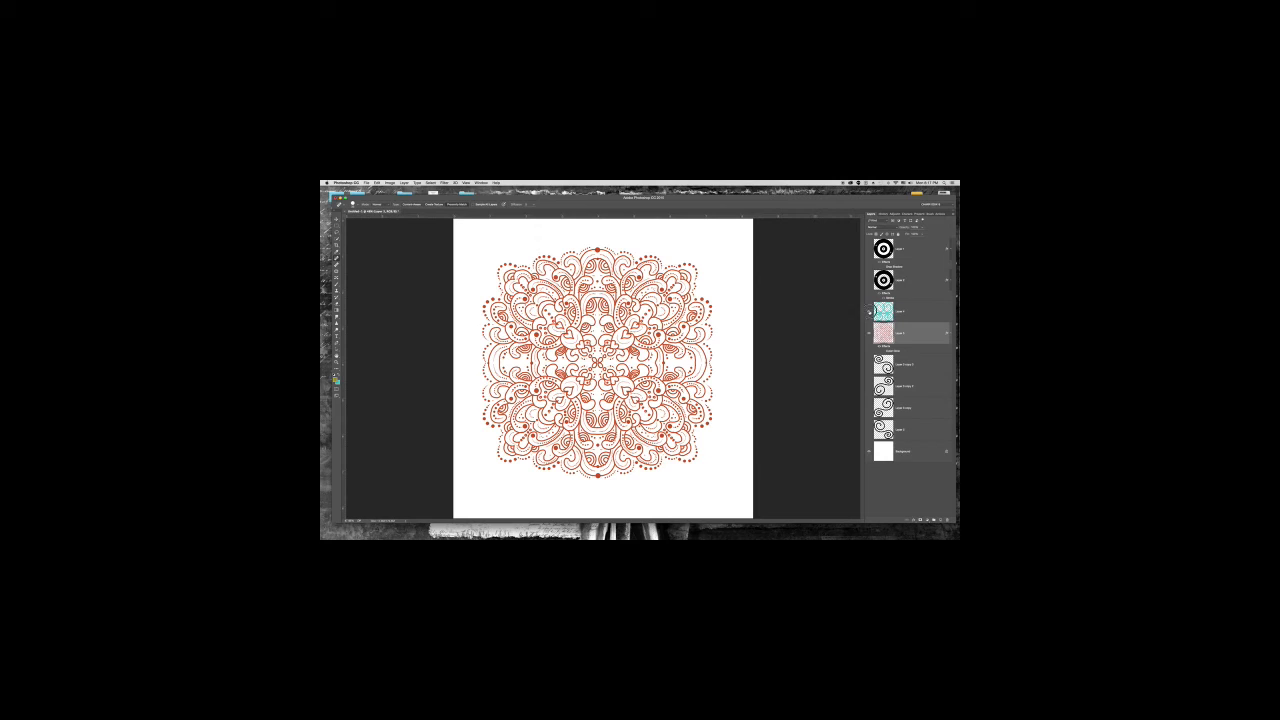
Step: Show the turquoise swirl layer and center both the swirls and the mandala on the canvas
{"action": "left_click", "coordinate": [869, 311]}
{"action": "key", "text": "v"}
{"action": "left_click_drag", "start_coordinate": [649, 345], "coordinate": [688, 330]}
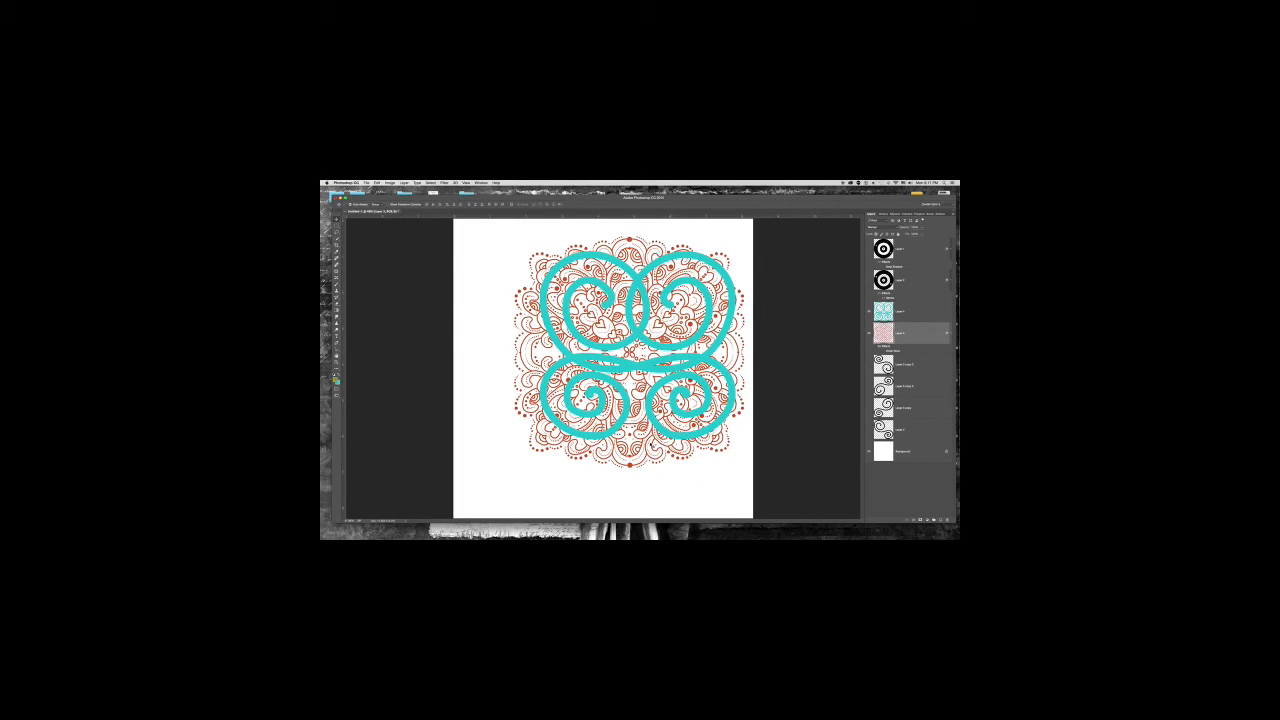
{"action": "left_click_drag", "start_coordinate": [628, 440], "coordinate": [602, 452]}
{"action": "left_click_drag", "start_coordinate": [635, 366], "coordinate": [603, 380]}
Step: Try the Overlay and Linear Light blend modes on the turquoise swirl layer
{"action": "left_click", "coordinate": [881, 227]}
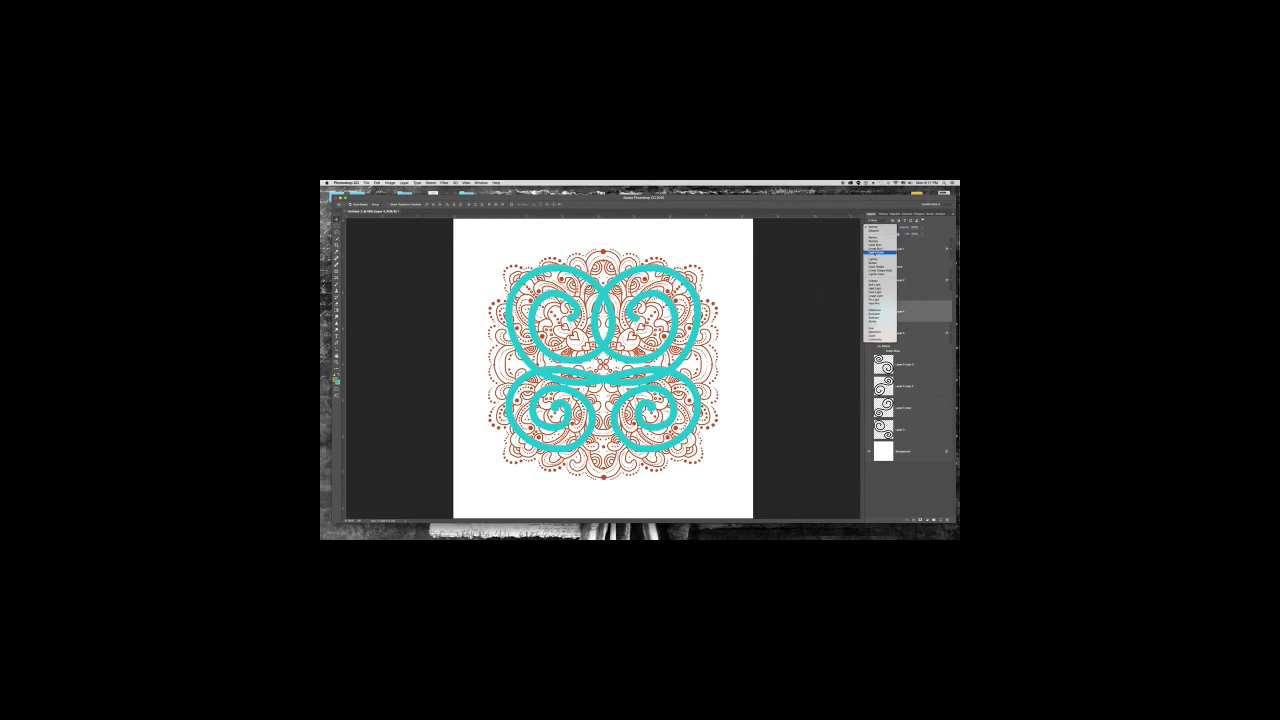
{"action": "left_click", "coordinate": [878, 281]}
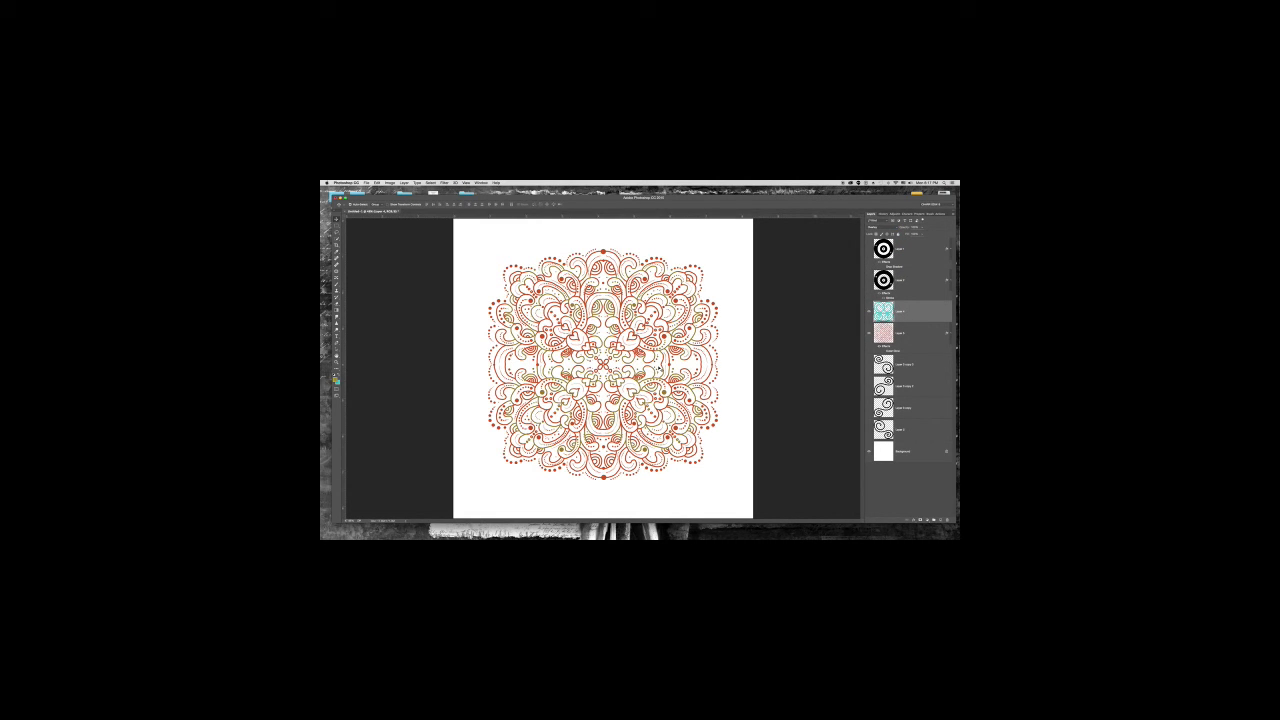
{"action": "key", "text": "super+equal"}
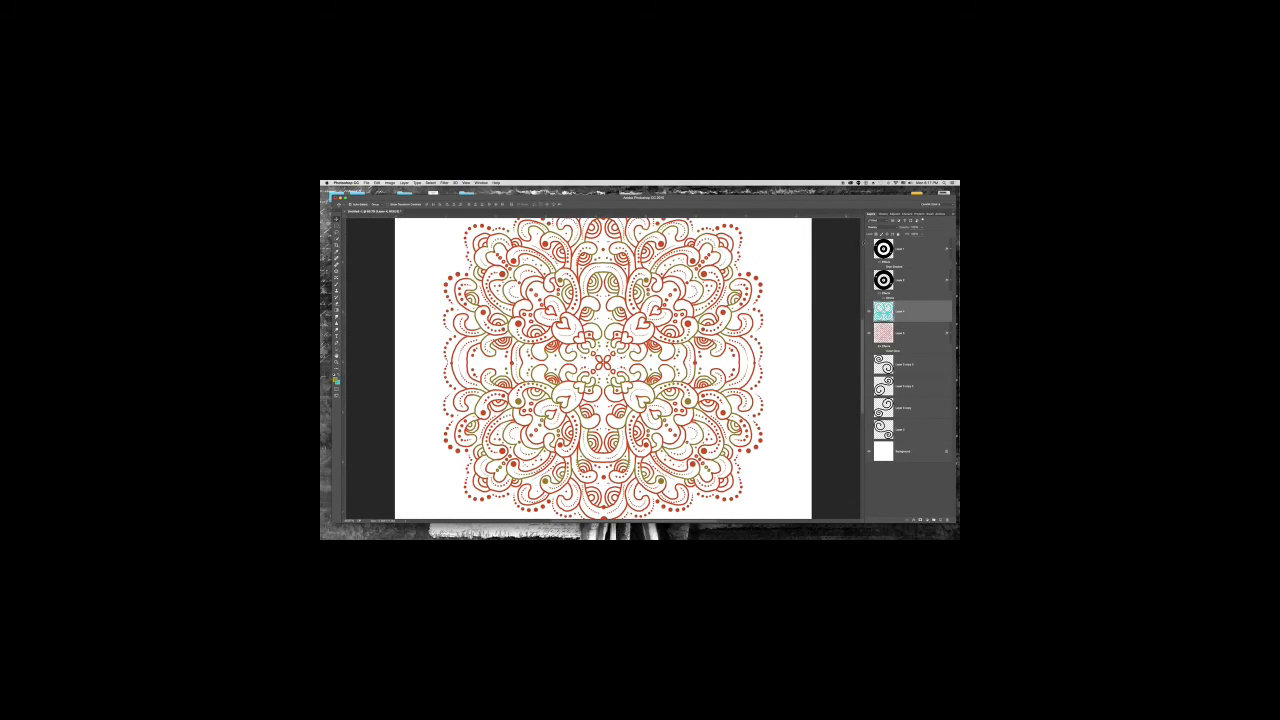
{"action": "left_click", "coordinate": [881, 227]}
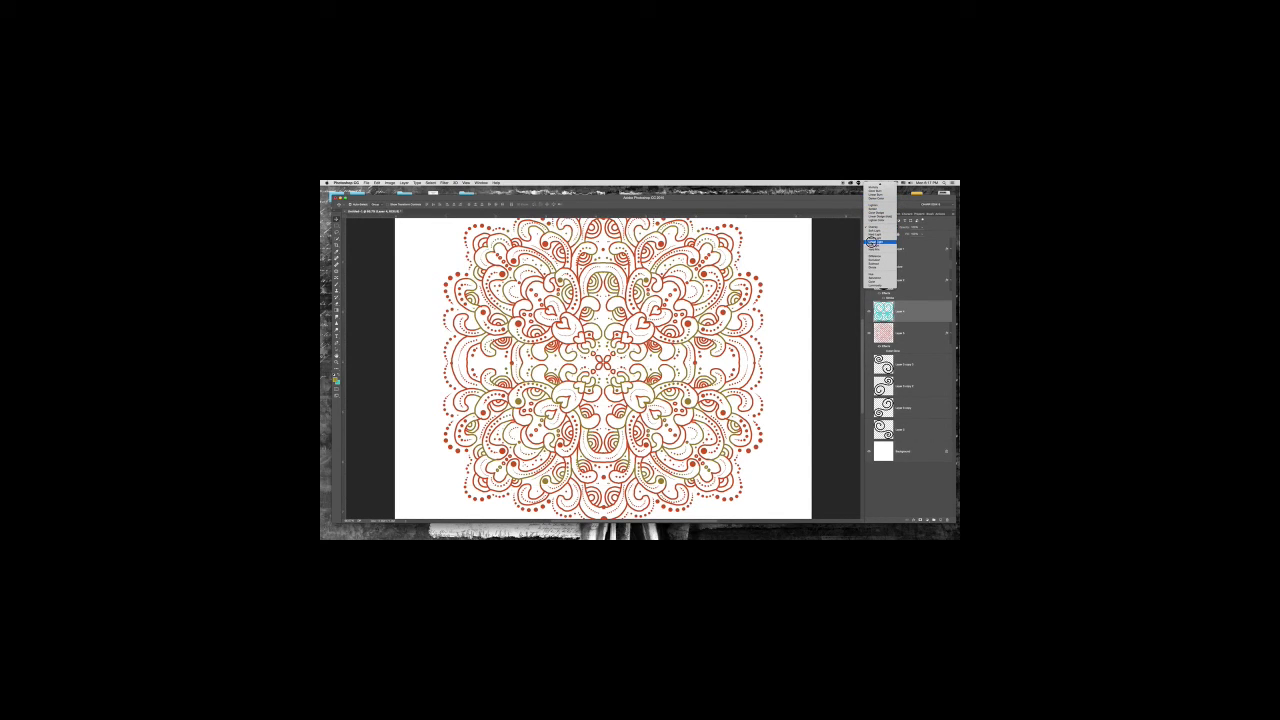
{"action": "left_click", "coordinate": [877, 243]}
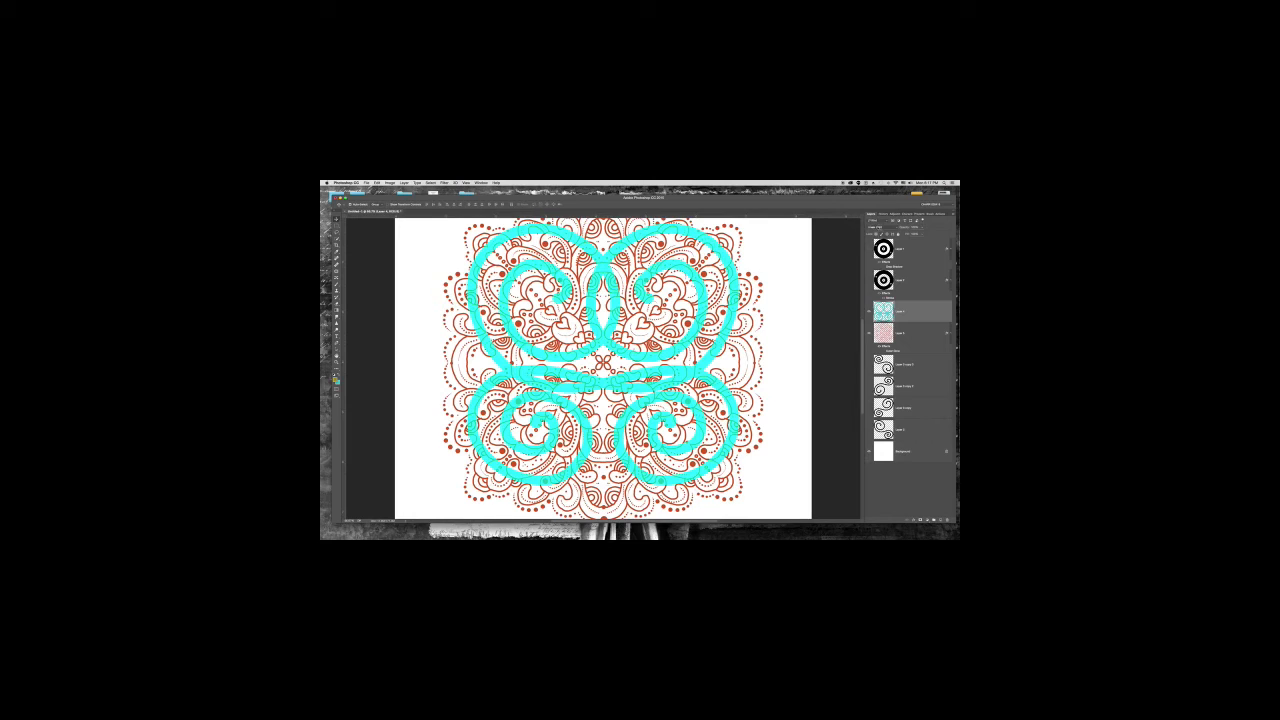
Step: Try the Difference, Exclusion and Vivid Light blend modes on the turquoise swirl layer
{"action": "left_click", "coordinate": [880, 227]}
{"action": "left_click", "coordinate": [876, 241]}
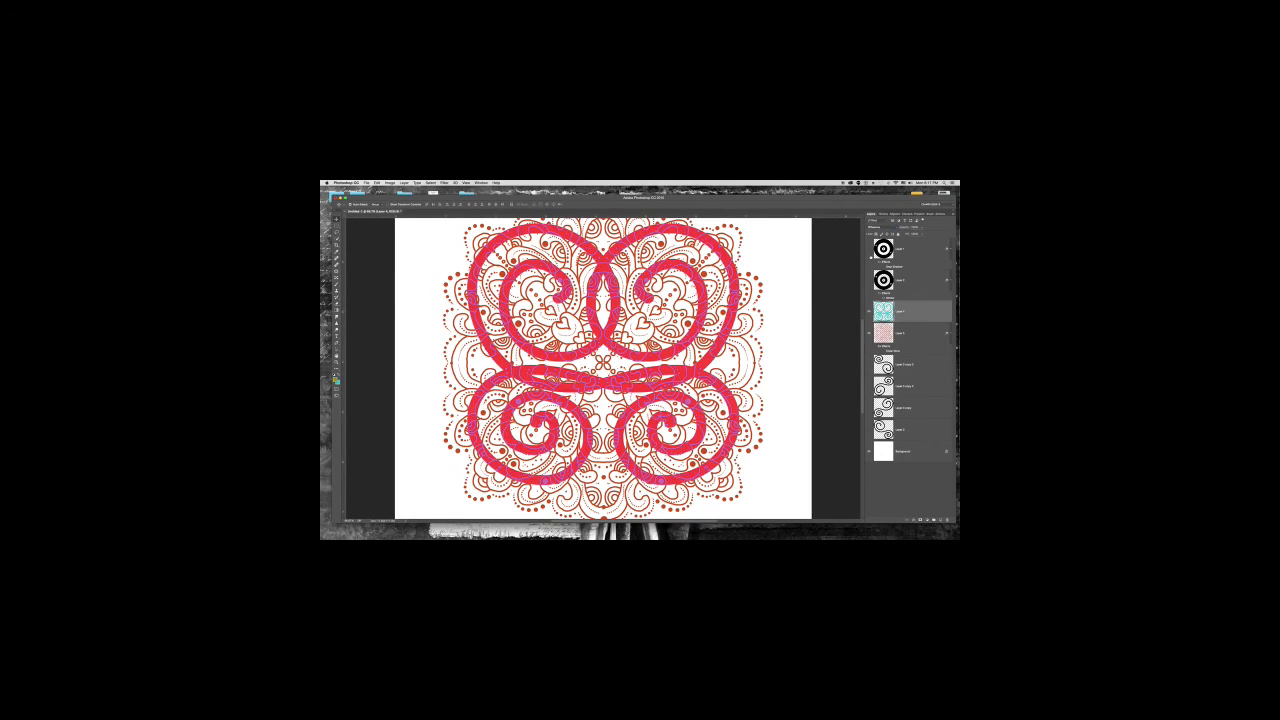
{"action": "left_click", "coordinate": [880, 227]}
{"action": "left_click", "coordinate": [877, 231]}
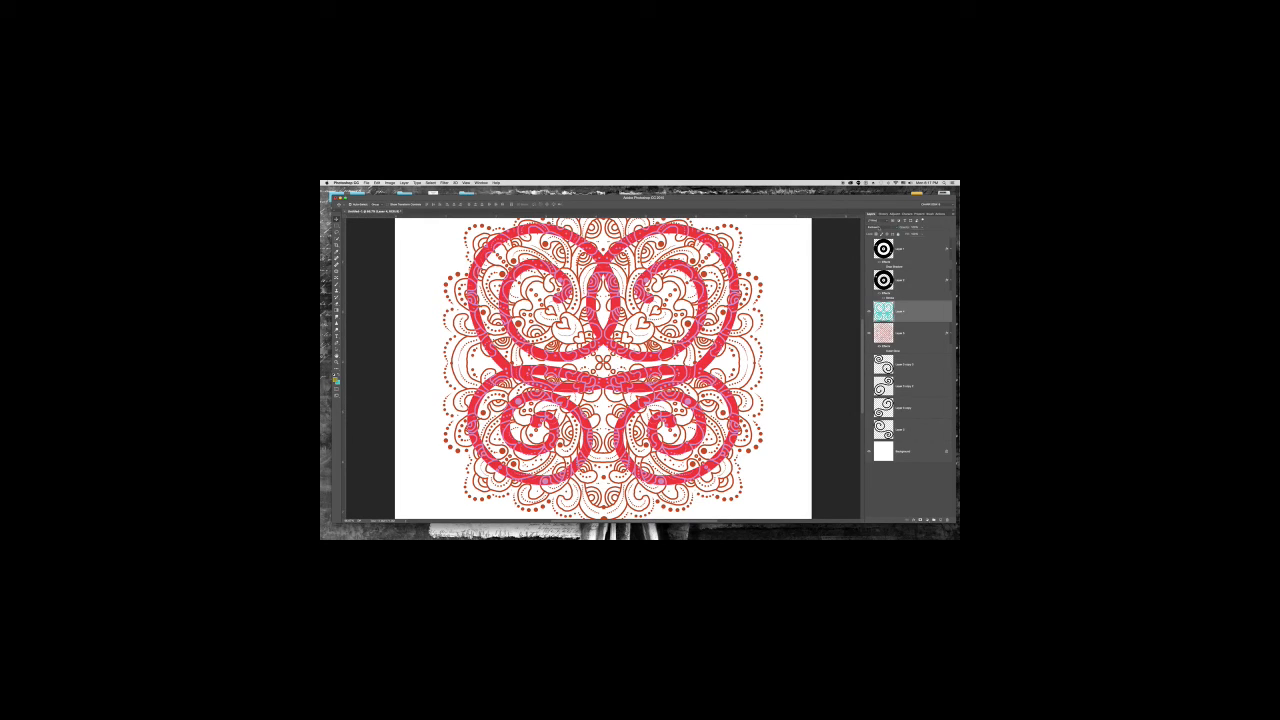
{"action": "left_click", "coordinate": [878, 228]}
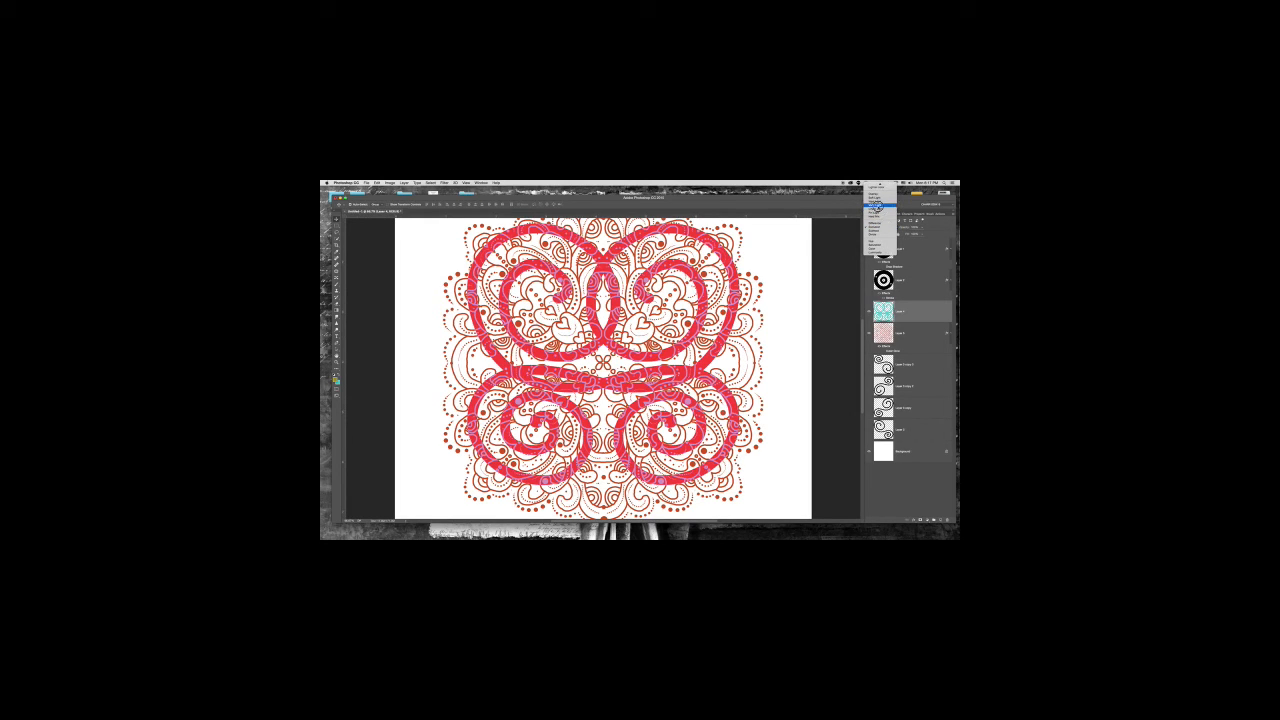
{"action": "left_click", "coordinate": [877, 206]}
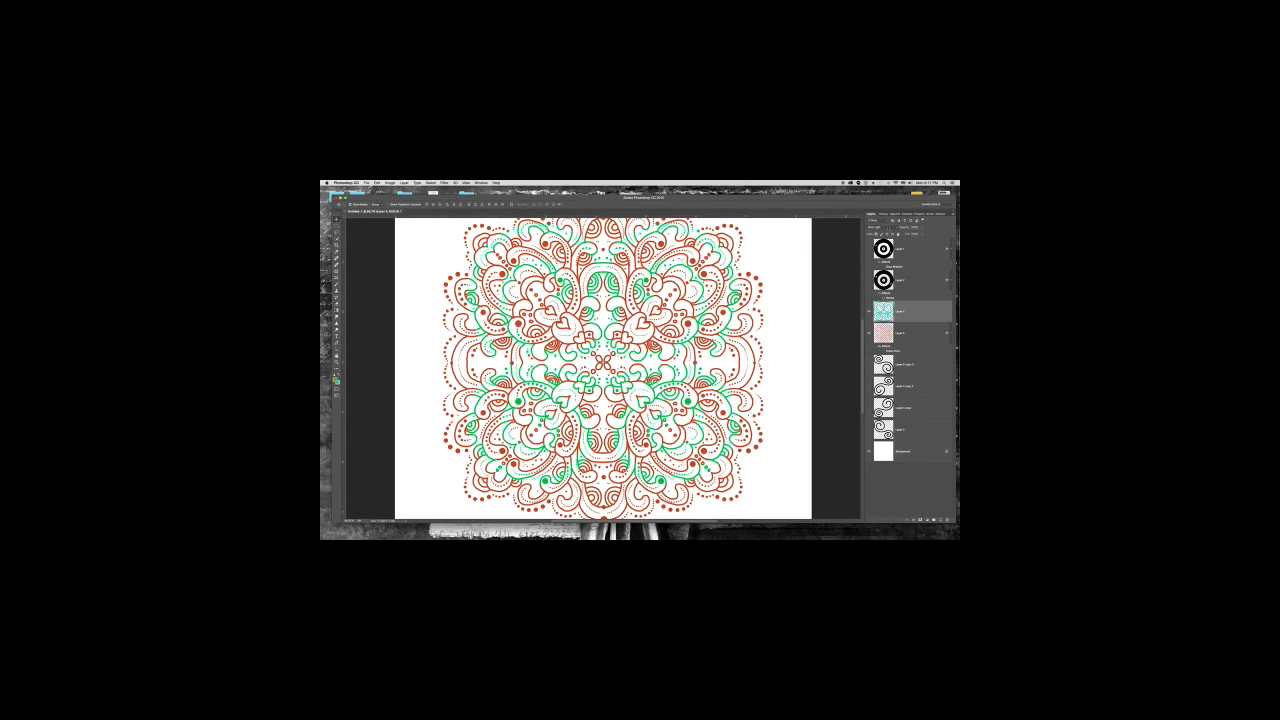
Step: Try the Soft Light and Hard Light blend modes on the turquoise swirl layer
{"action": "left_click", "coordinate": [878, 228]}
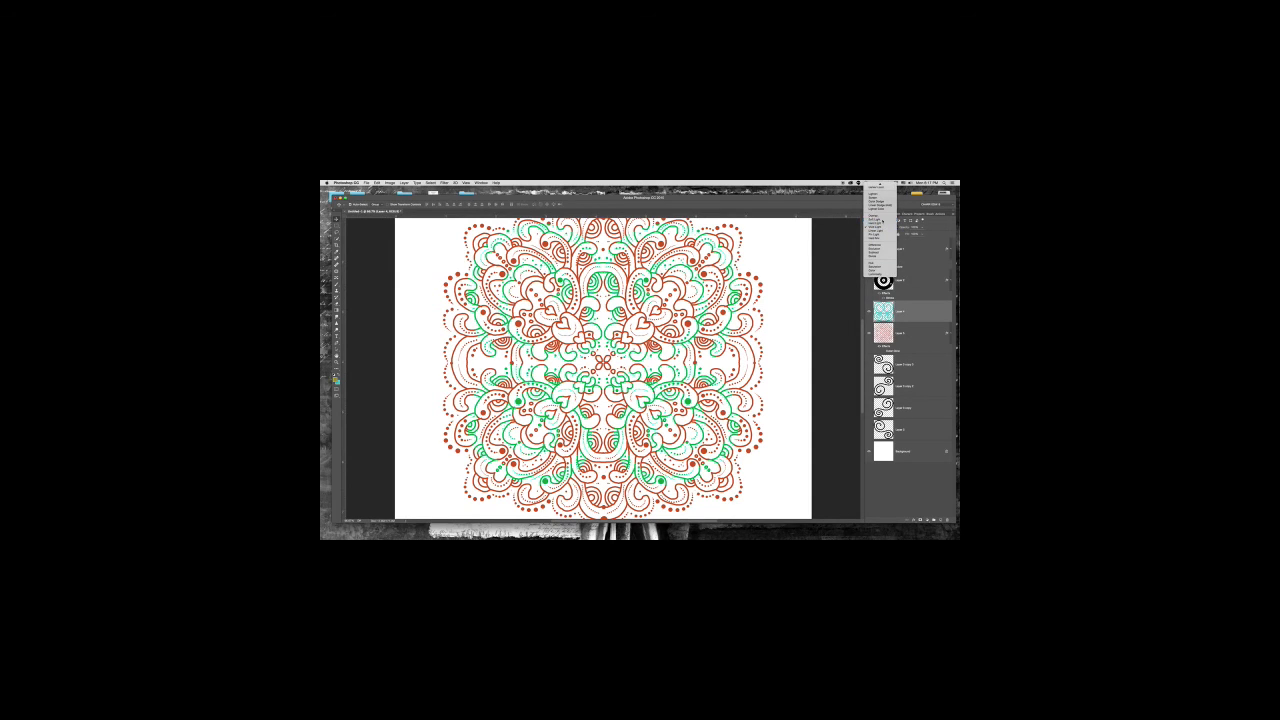
{"action": "left_click", "coordinate": [876, 220]}
{"action": "left_click", "coordinate": [877, 226]}
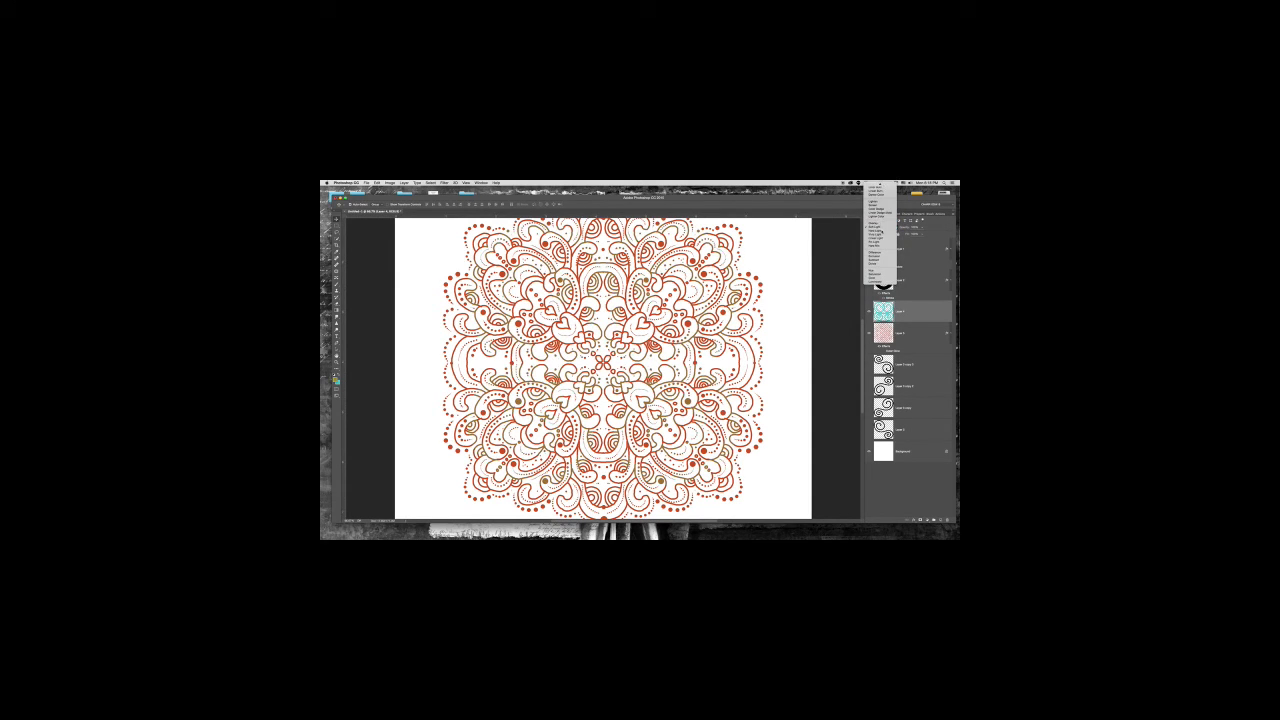
{"action": "left_click", "coordinate": [880, 230]}
Step: Set the turquoise swirl layer's blend mode to Multiply and lower its opacity moderately
{"action": "left_click", "coordinate": [878, 227]}
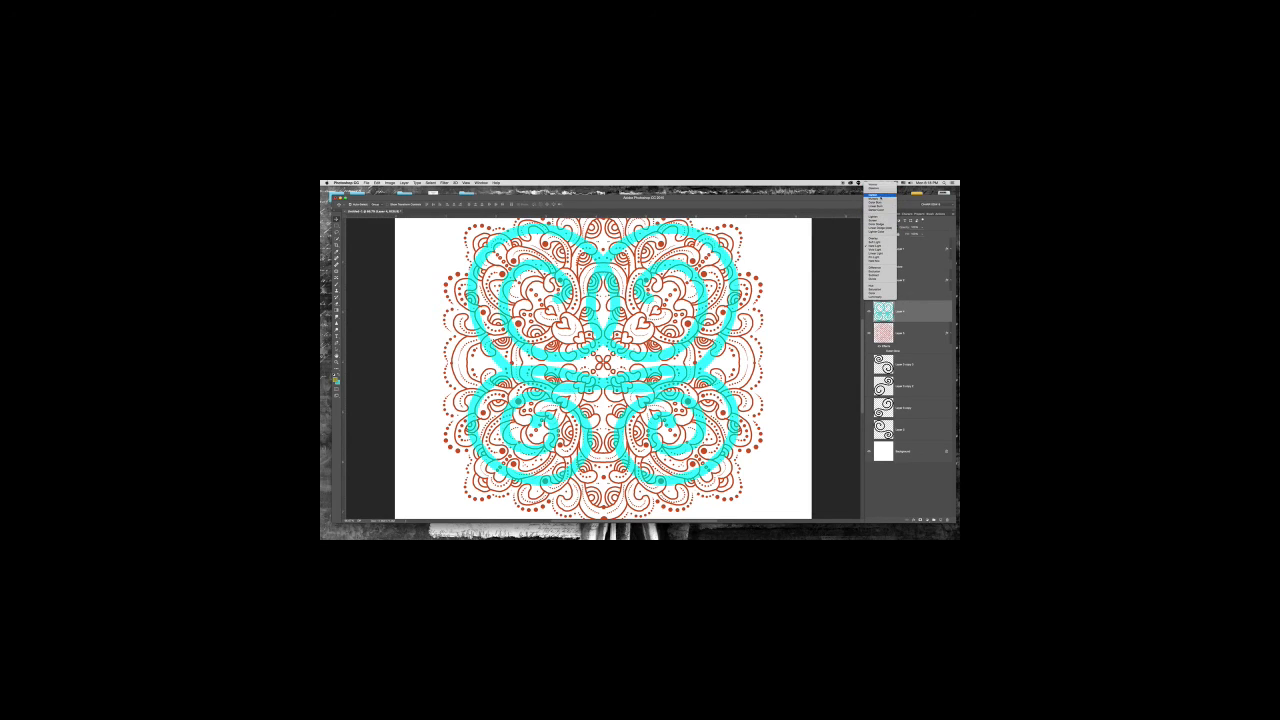
{"action": "left_click", "coordinate": [877, 197]}
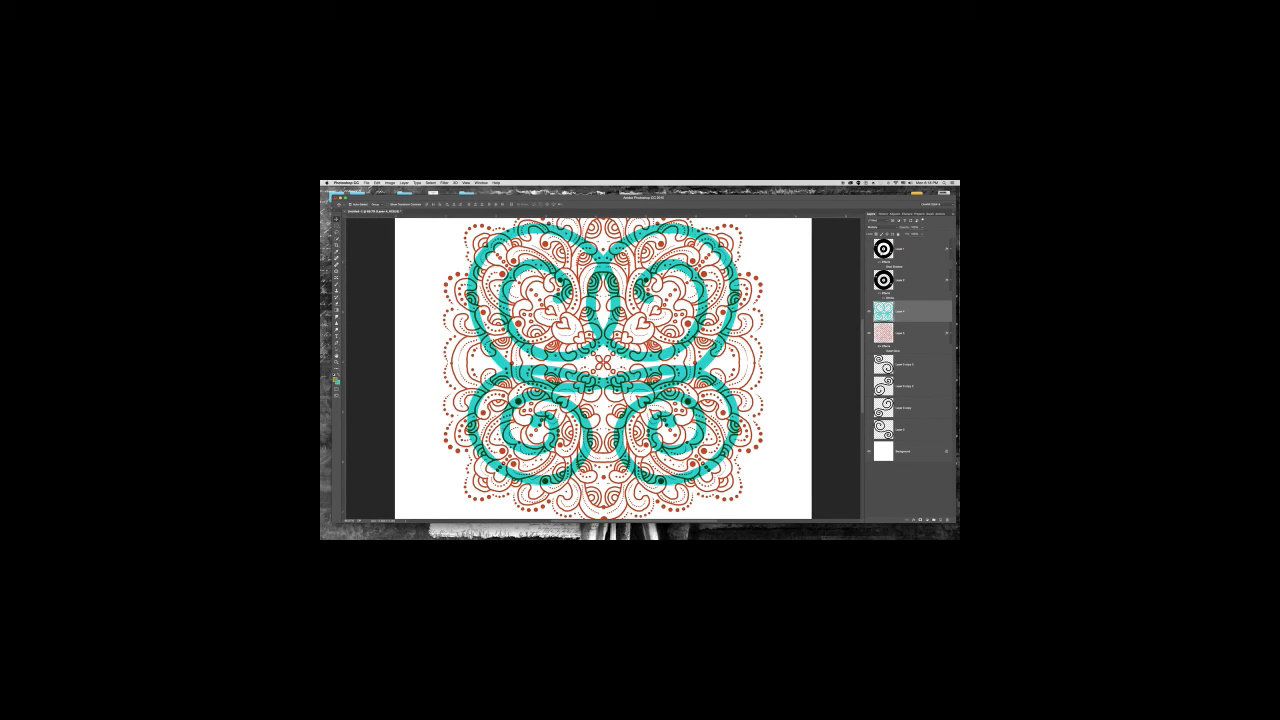
{"action": "left_click", "coordinate": [922, 227]}
{"action": "left_click_drag", "start_coordinate": [921, 234], "coordinate": [913, 234]}
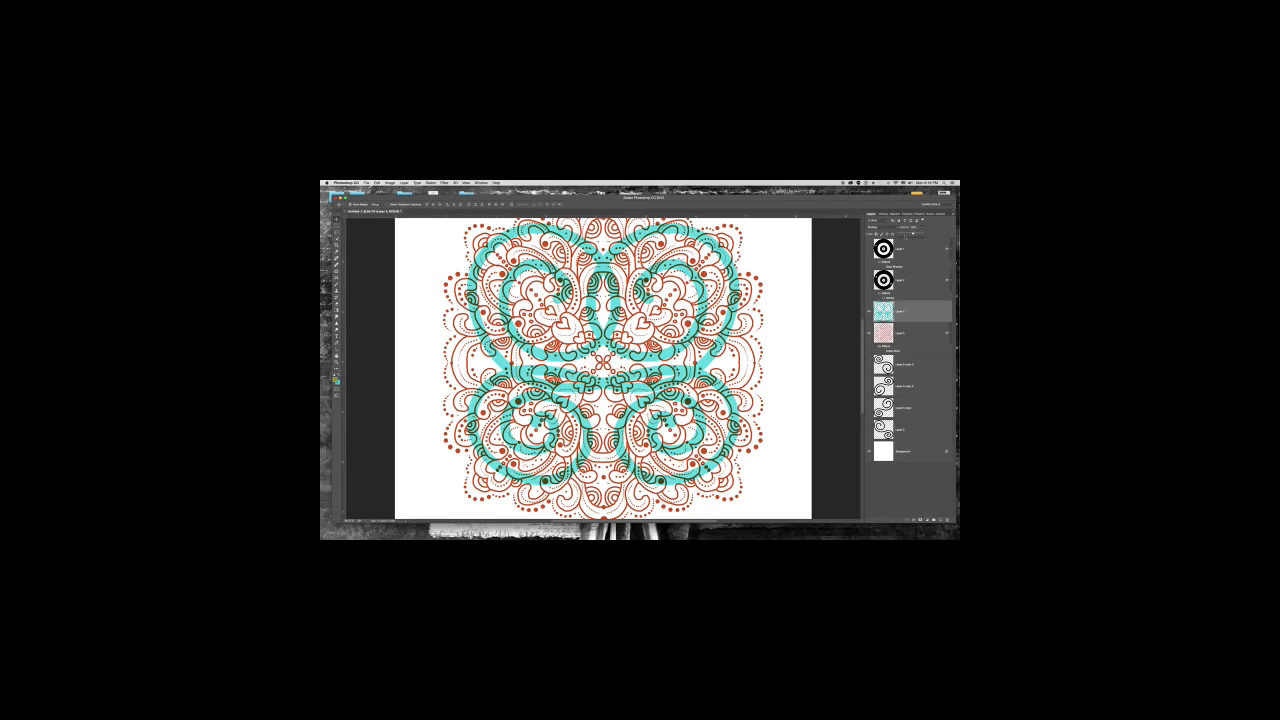
{"action": "key", "text": "super+minus"}
{"action": "key", "text": "super+minus"}
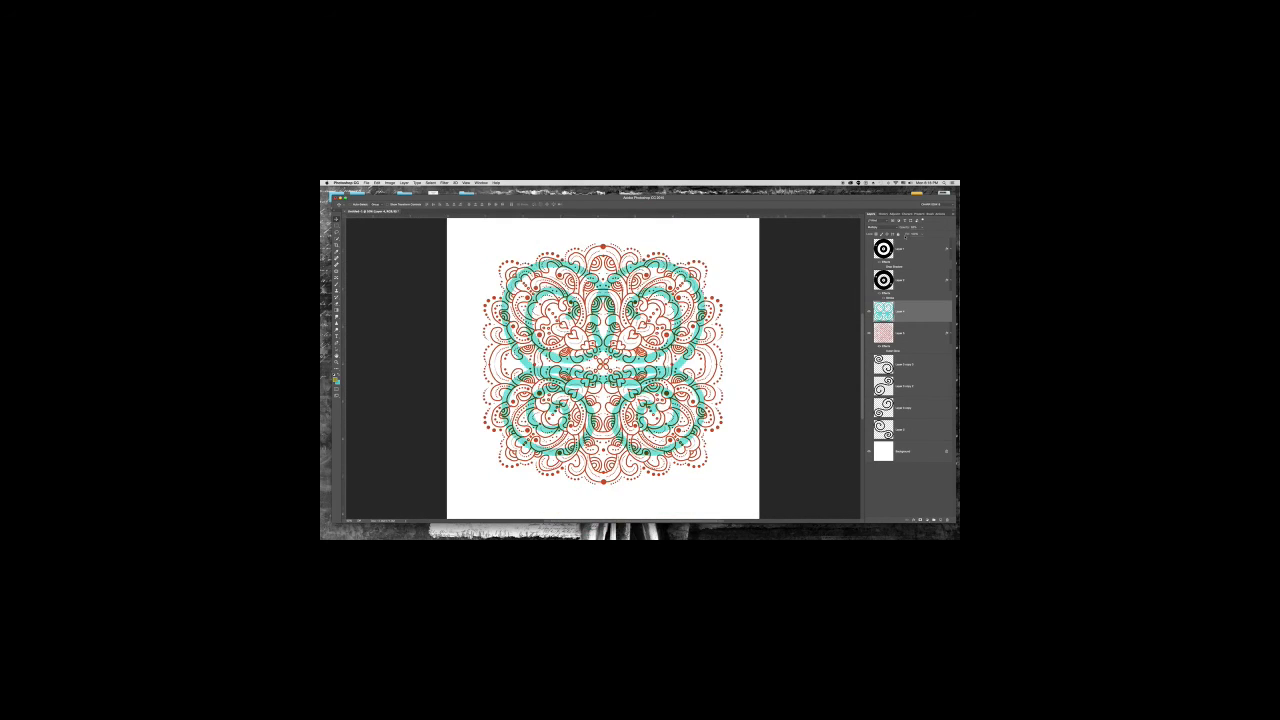